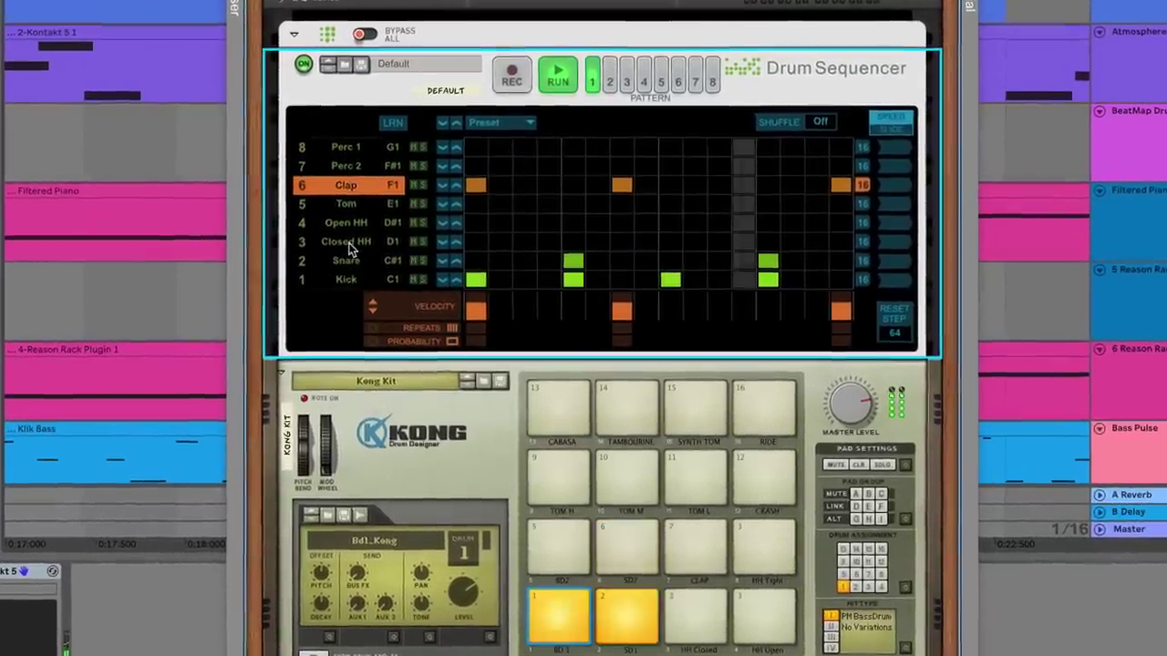
- Paint Closed HH hits on steps 1–6 and 10–16 in the Drum Sequencer
click(350, 244)
drag(471, 245, 601, 240)
drag(688, 240, 859, 240)
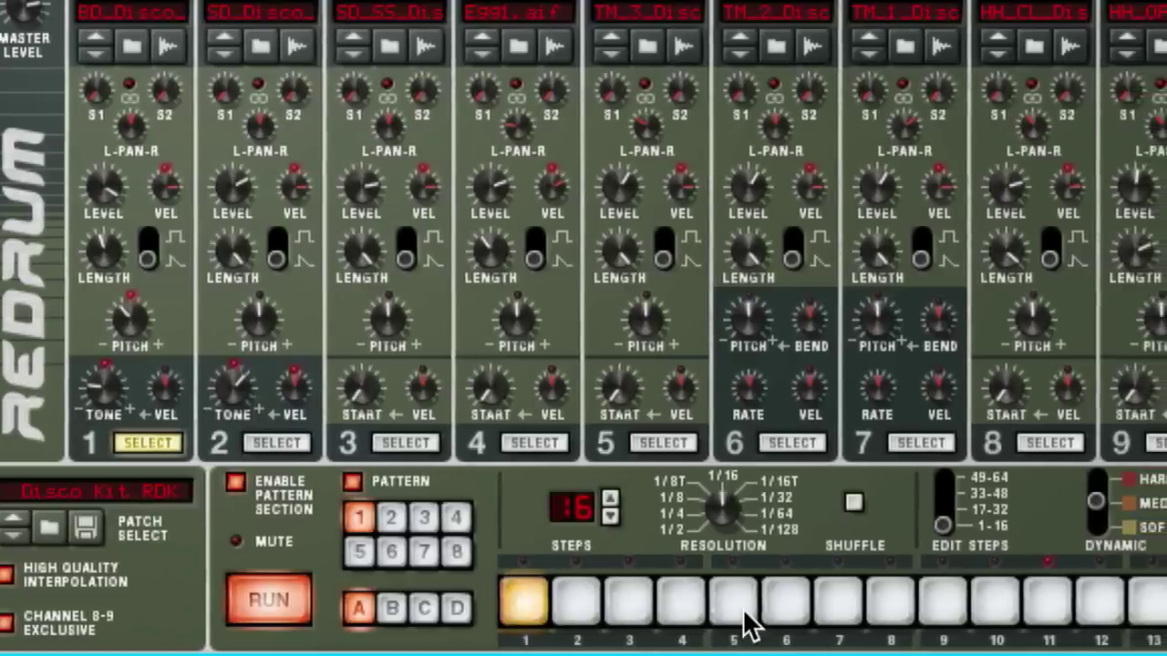
- Add Redrum kick hits on steps 5, 9 and 13 for four-on-the-floor
click(757, 603)
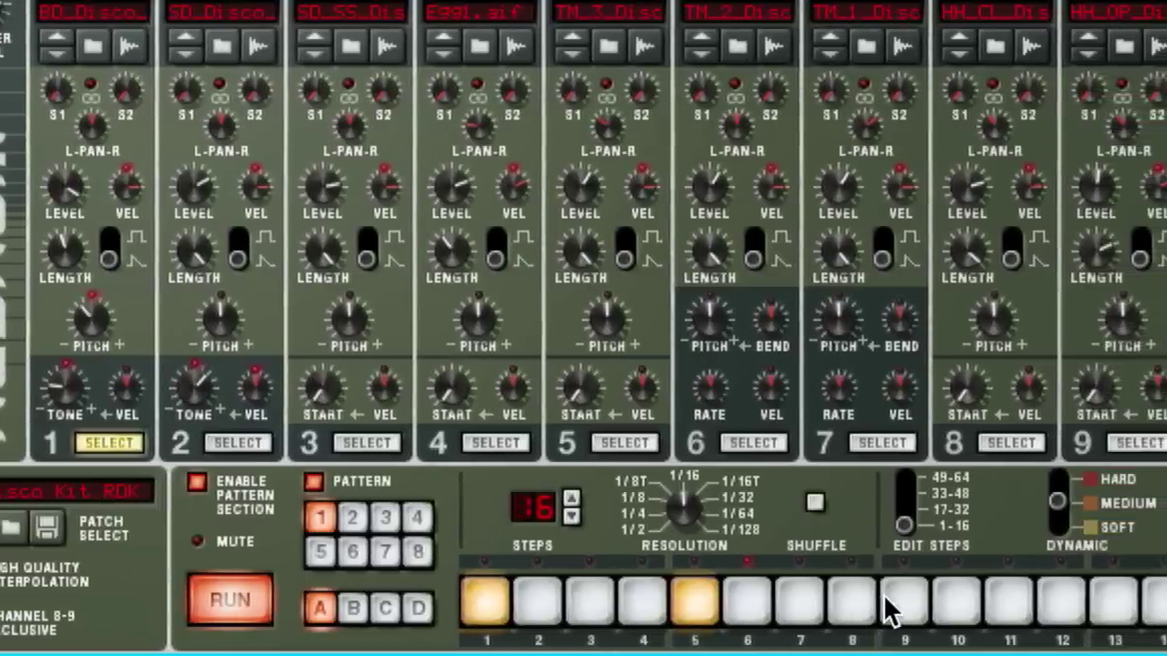
click(901, 603)
click(1114, 602)
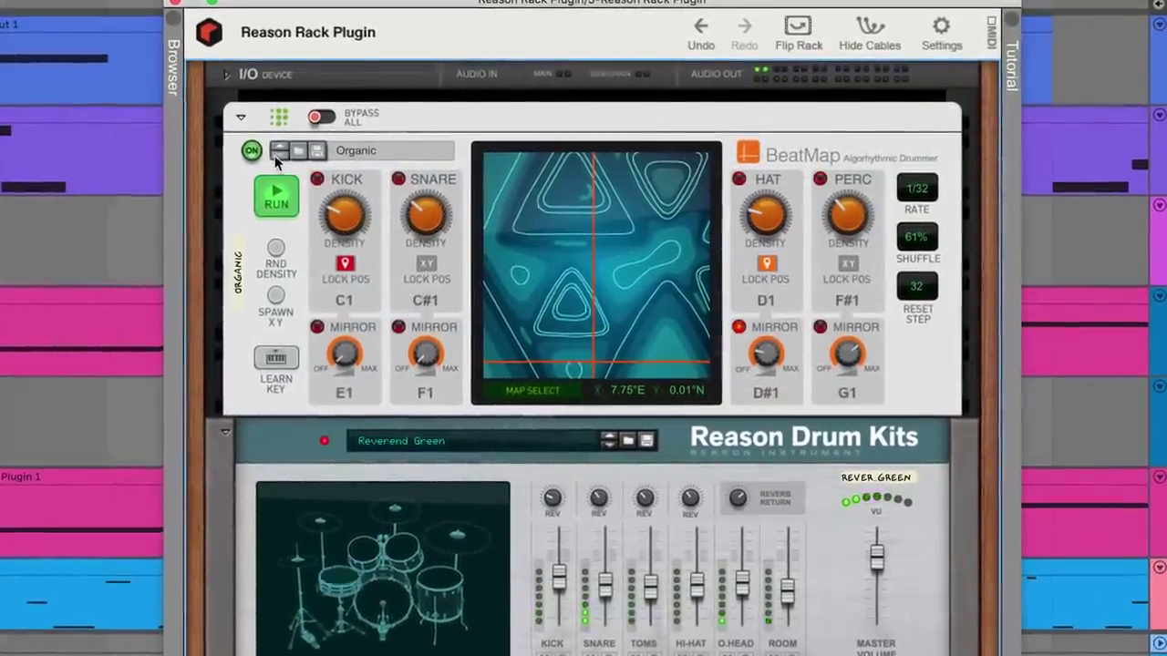
- Switch BeatMap to the Percules preset
click(285, 152)
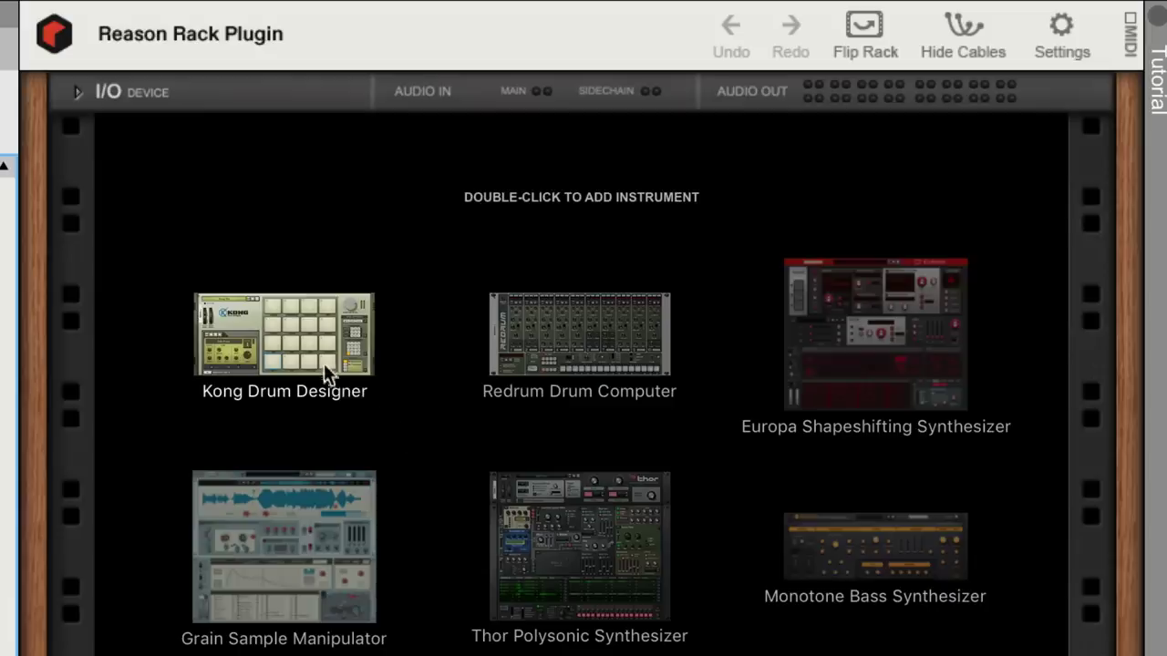
- Add a Kong Drum Designer from the Instruments browser to the rack
double_click(321, 365)
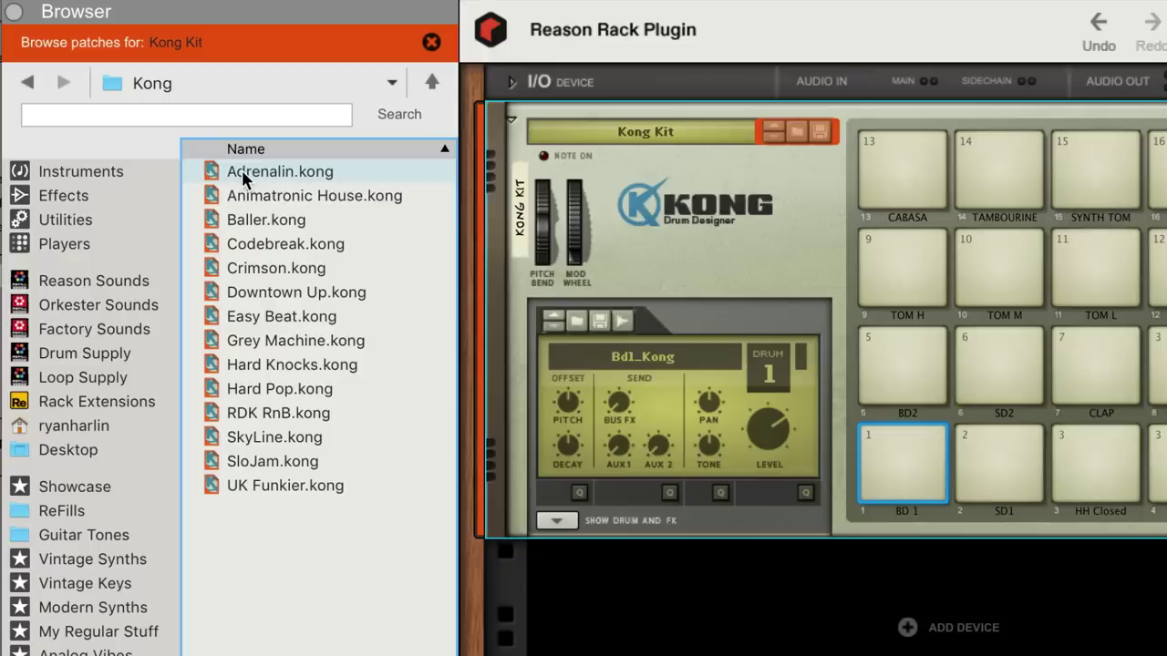
- Load the Adrenalin kit into Kong, insert a BeatMap player above it and run it
drag(242, 164, 711, 263)
click(120, 244)
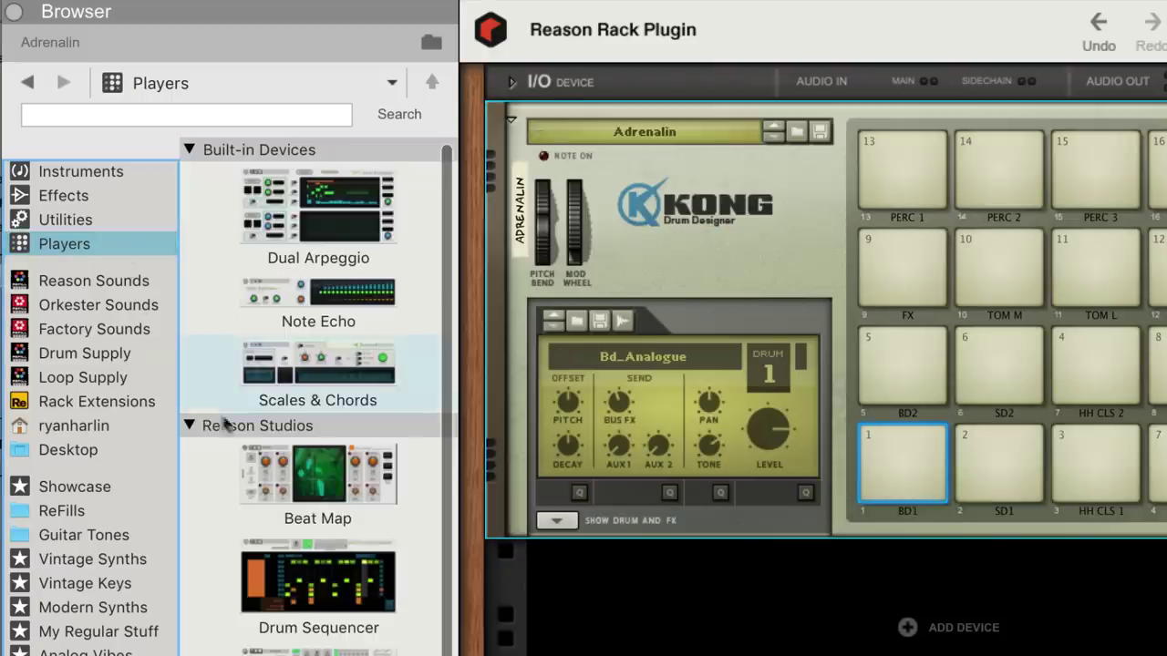
drag(319, 474, 728, 183)
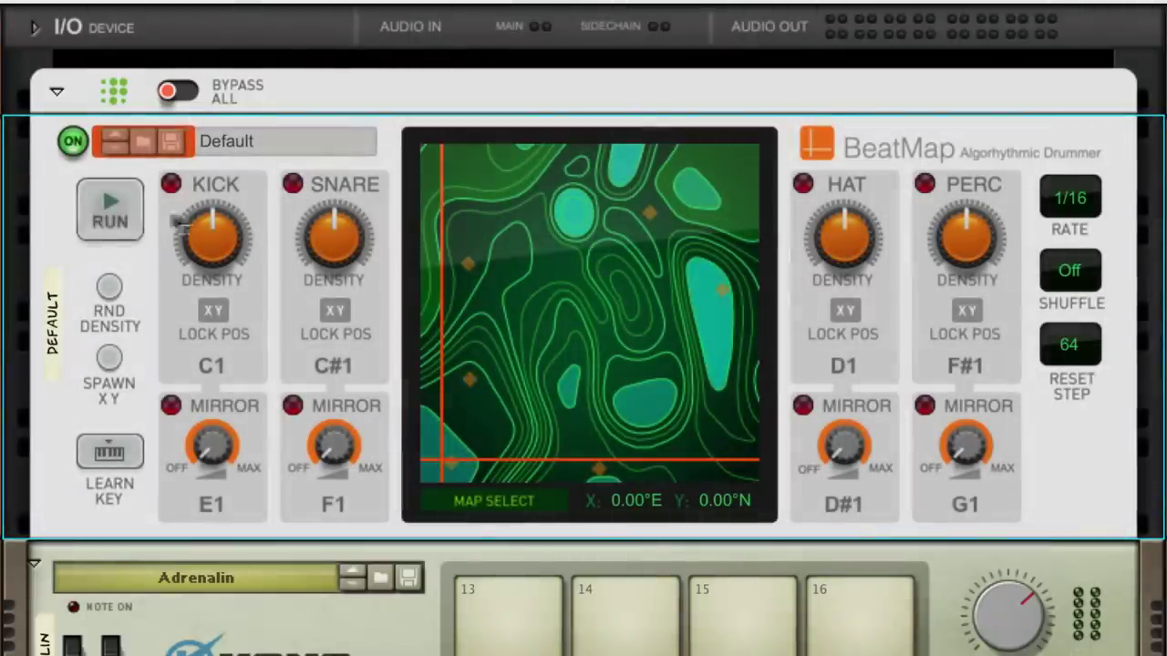
click(105, 219)
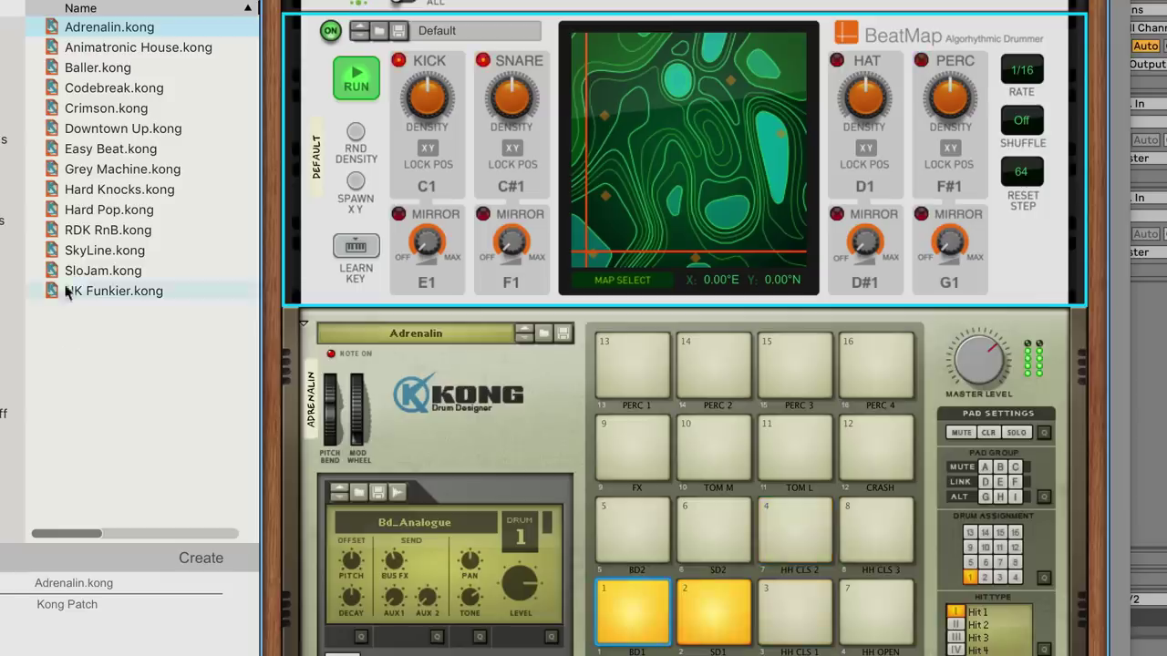
- Try the SkyLine kit on Kong, then load the Baller kit instead
drag(103, 250, 446, 420)
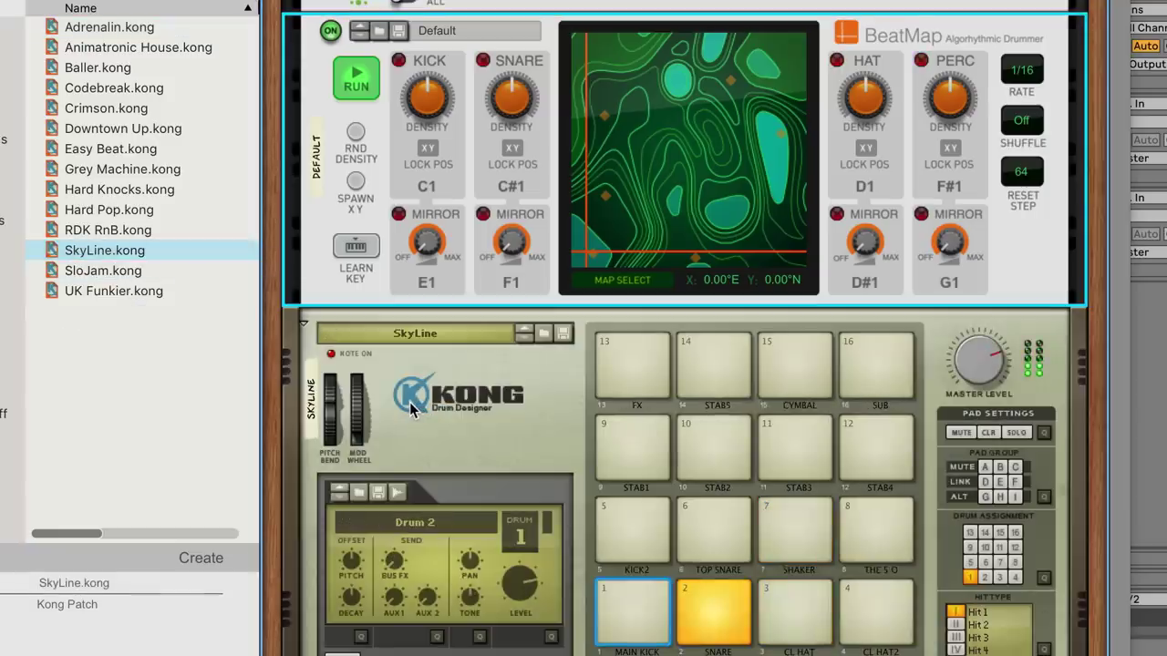
drag(97, 68, 360, 339)
drag(401, 383, 440, 411)
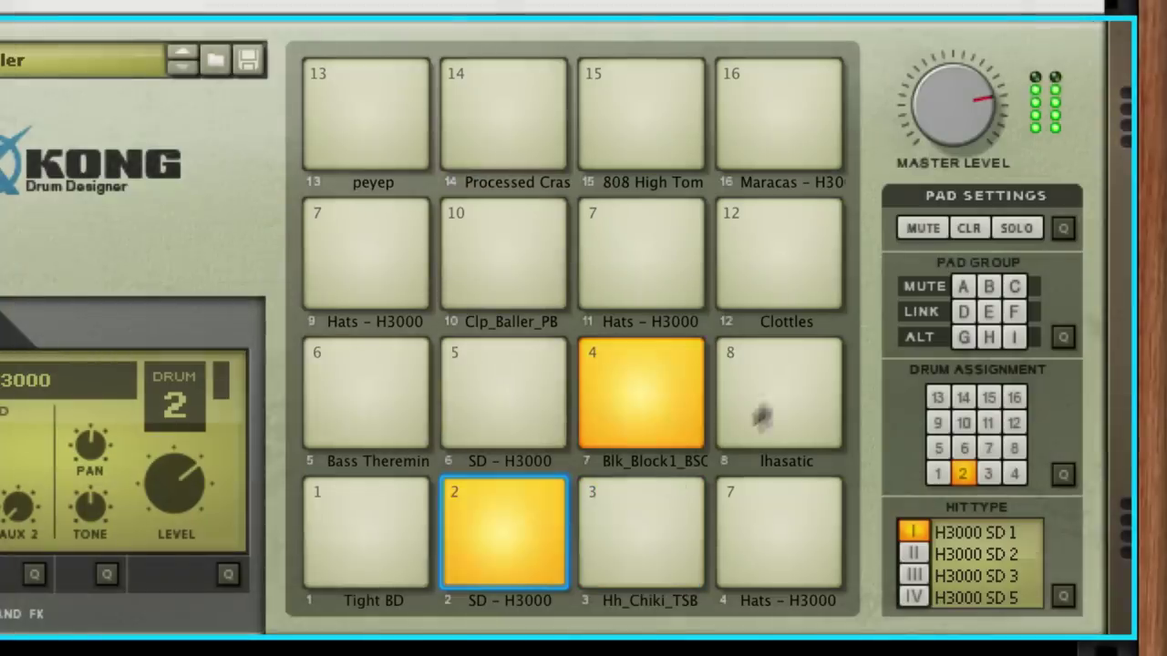
- Solo Kong's snare pad and raise BeatMap's Snare density to about 4 o'clock
click(1011, 226)
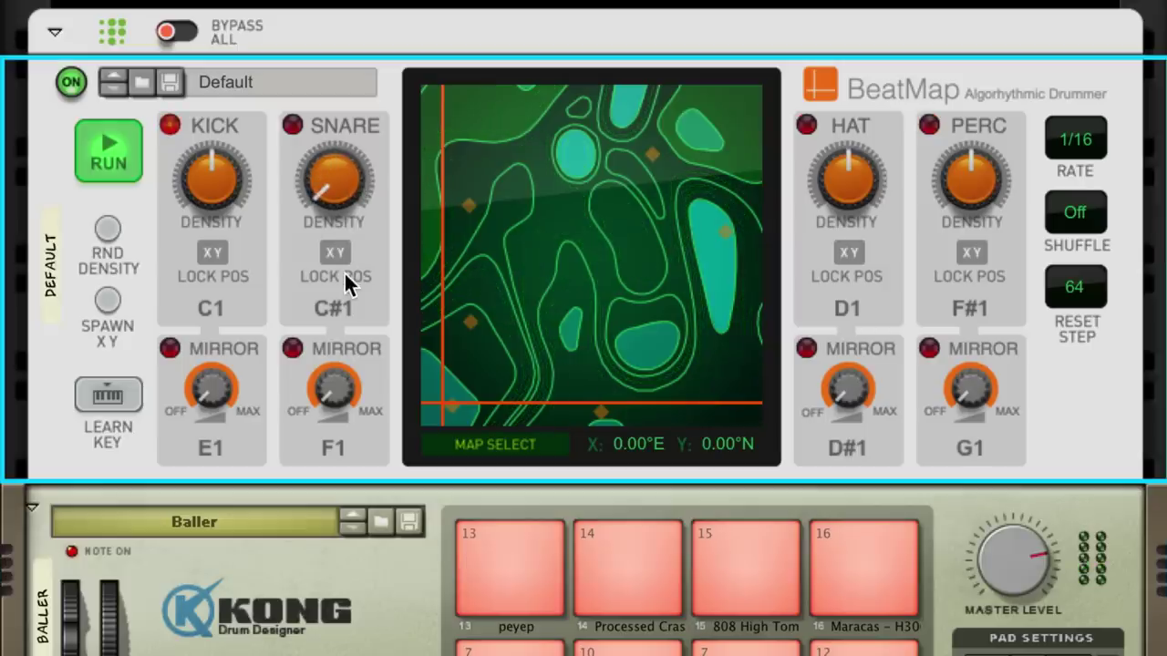
drag(348, 169, 349, 163)
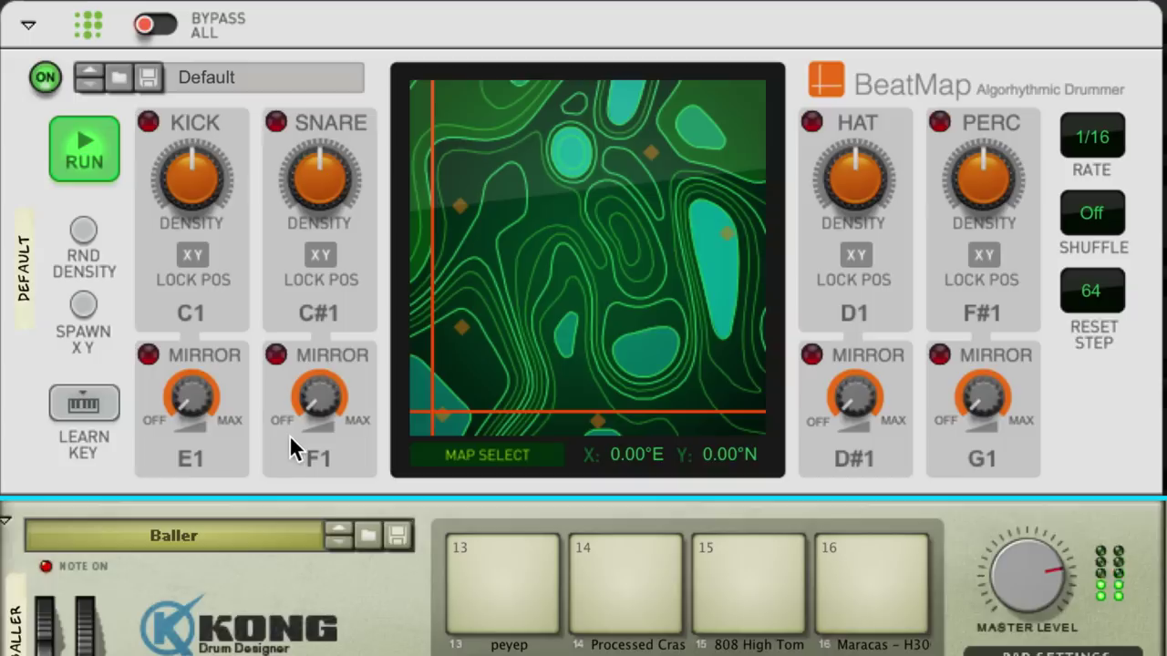
mouse_move(321, 194)
mouse_down()
mouse_move(312, 151)
mouse_move(320, 195)
mouse_up()
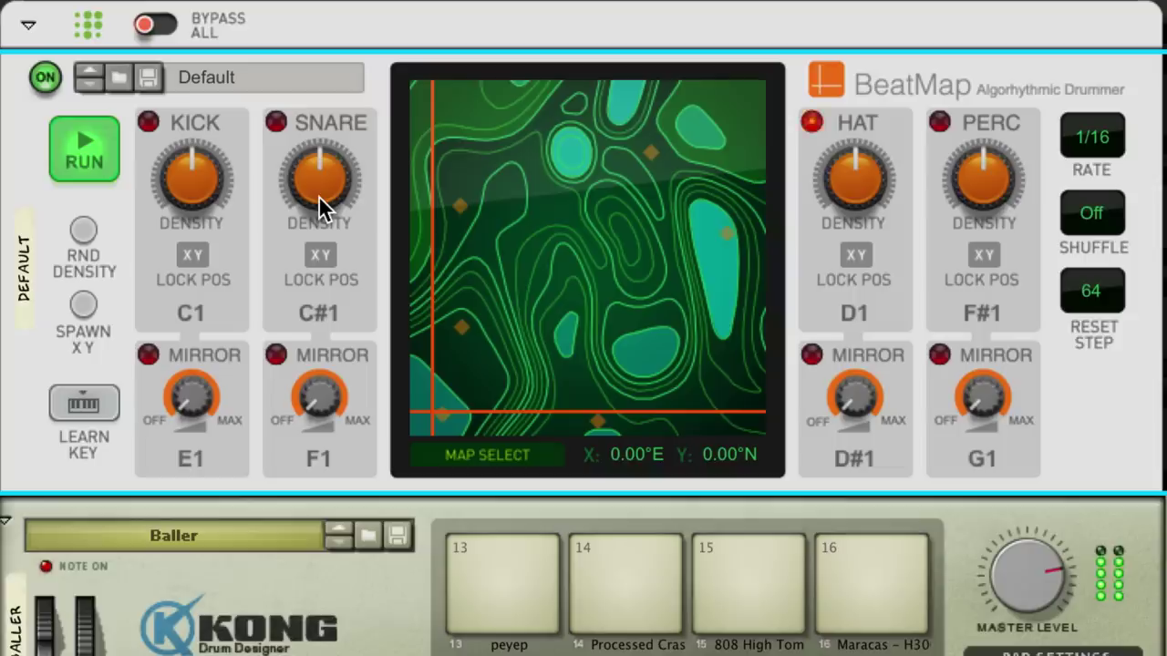
mouse_move(318, 195)
mouse_down()
mouse_move(303, 165)
mouse_move(310, 119)
mouse_move(320, 190)
mouse_move(311, 85)
mouse_move(315, 188)
mouse_up()
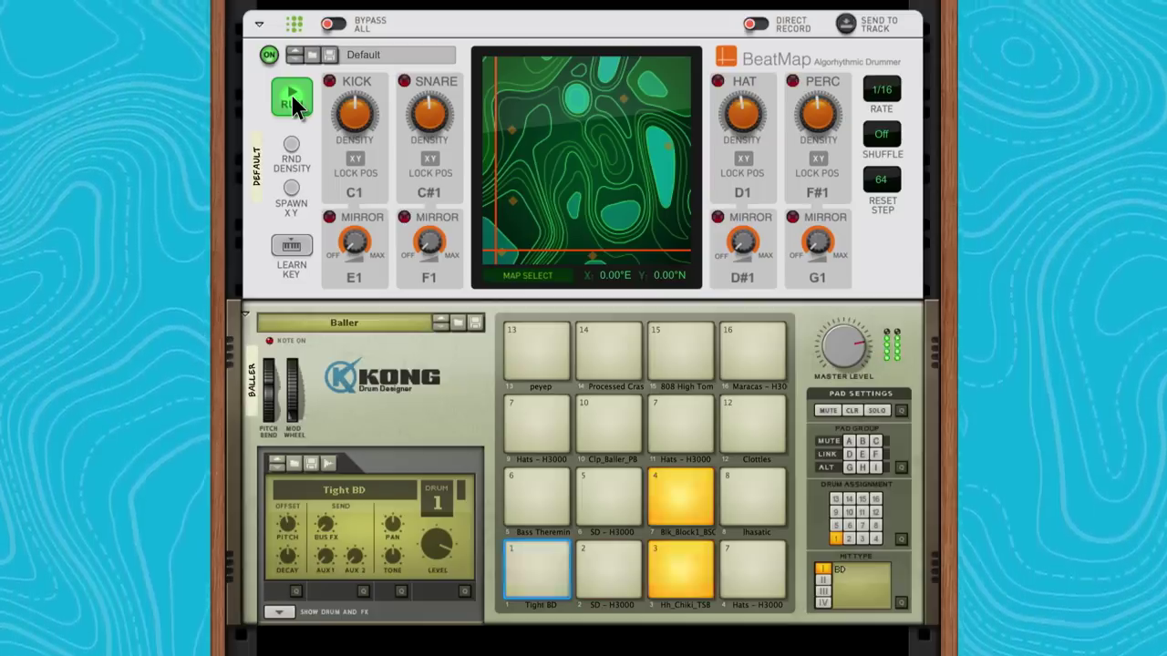
- Move BeatMap's map crosshair via 10.11°E 3.96°N to 14.65°E 0.85°N
drag(510, 248, 609, 217)
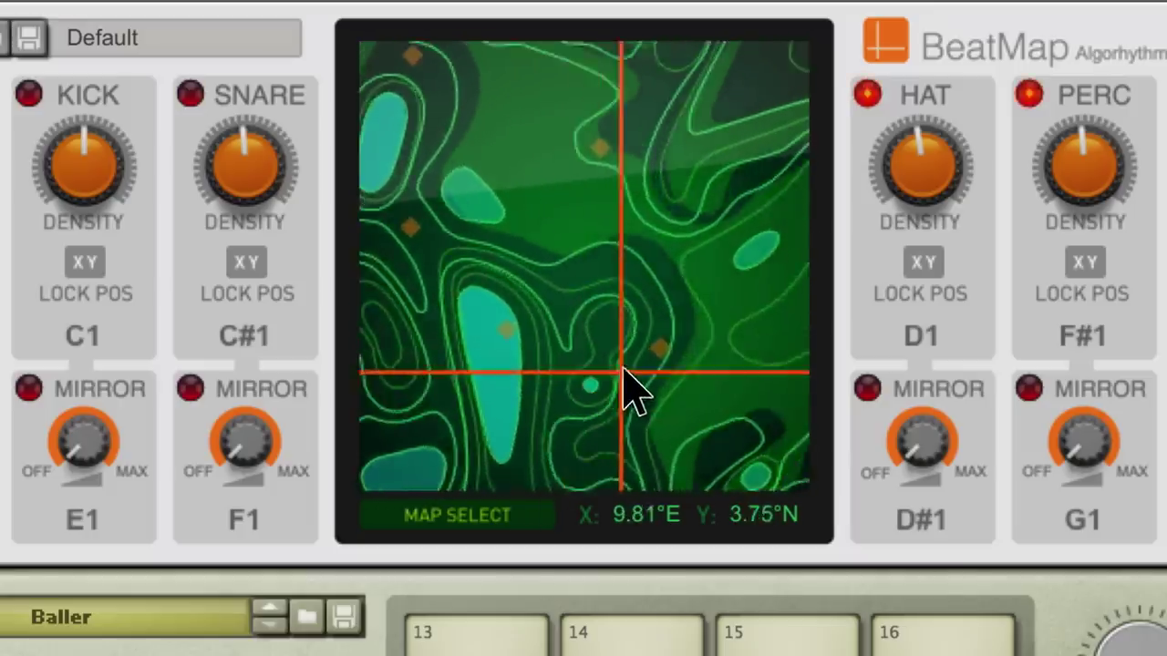
drag(626, 369, 636, 363)
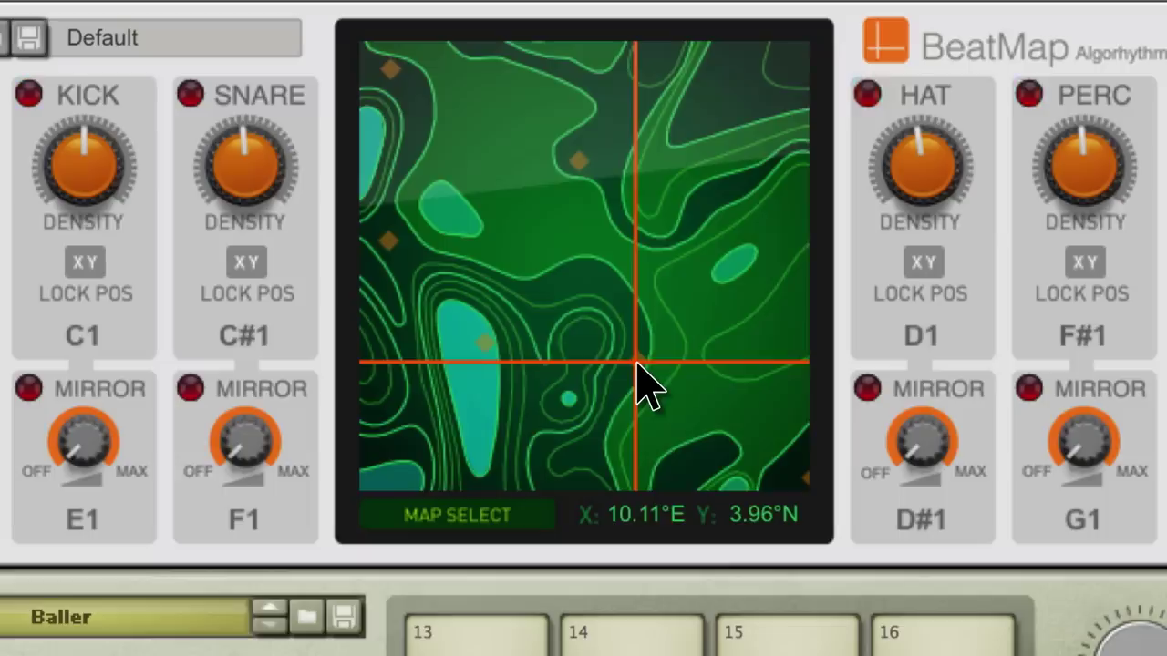
drag(638, 365, 745, 437)
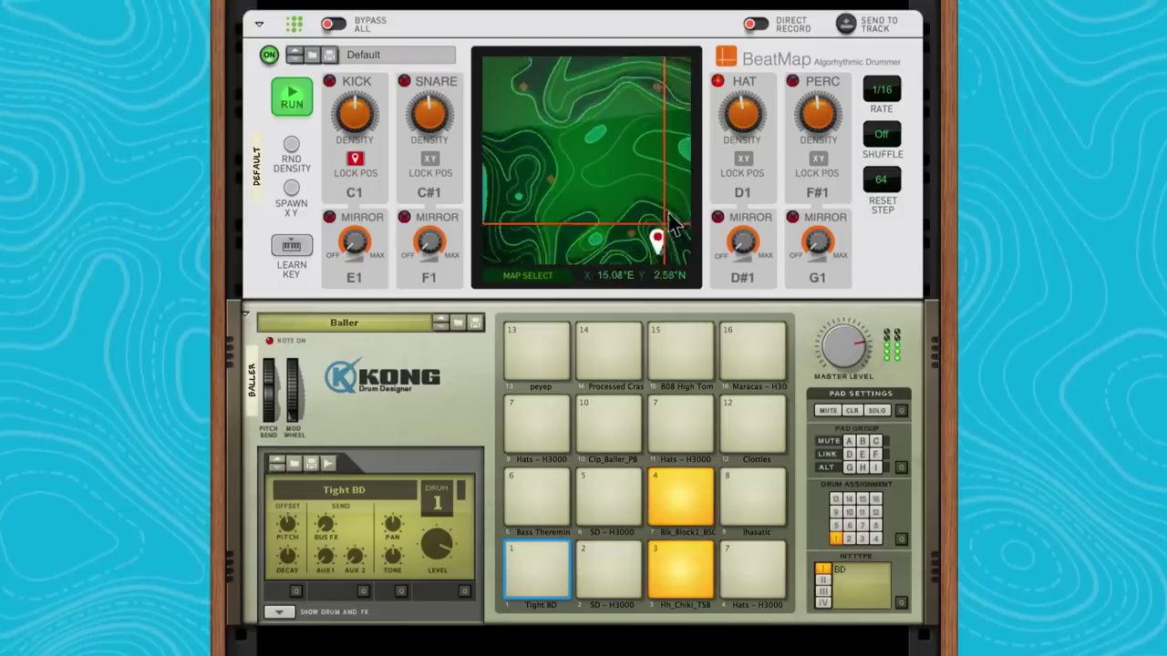
- Move the map position up to 16.00°E 6.91°N, leaving the kick locked
drag(745, 437, 782, 342)
drag(675, 186, 678, 173)
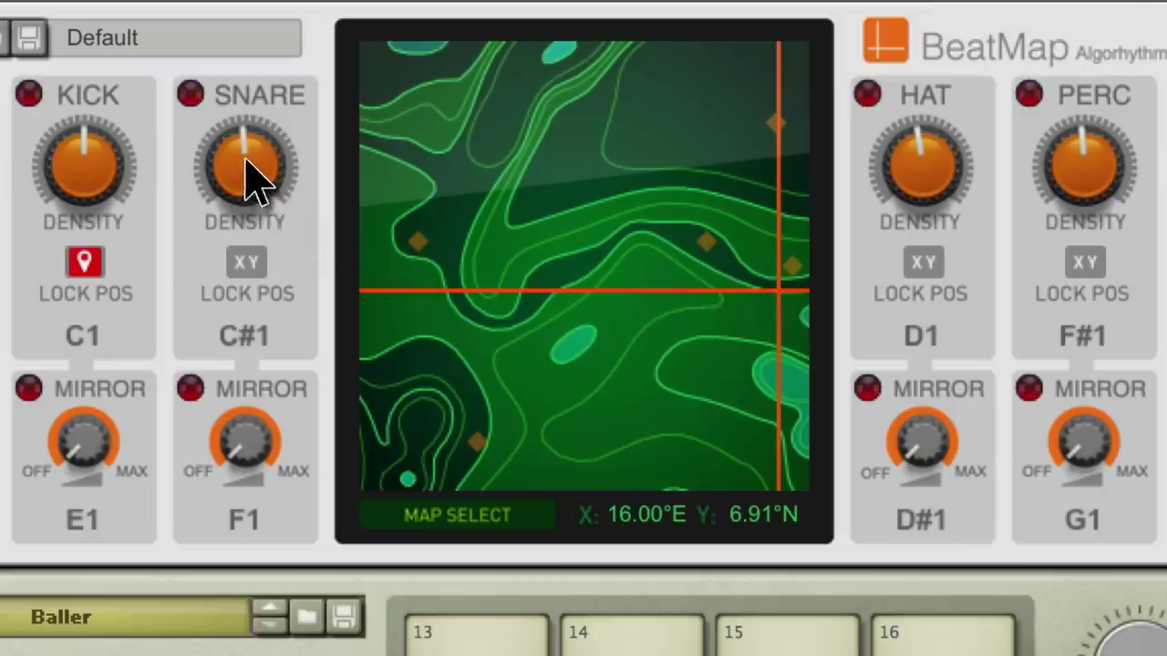
- Lower snare and percussion densities, lock percussion, move map to 2.28°E 12.46°N, raise hats
drag(243, 162, 255, 299)
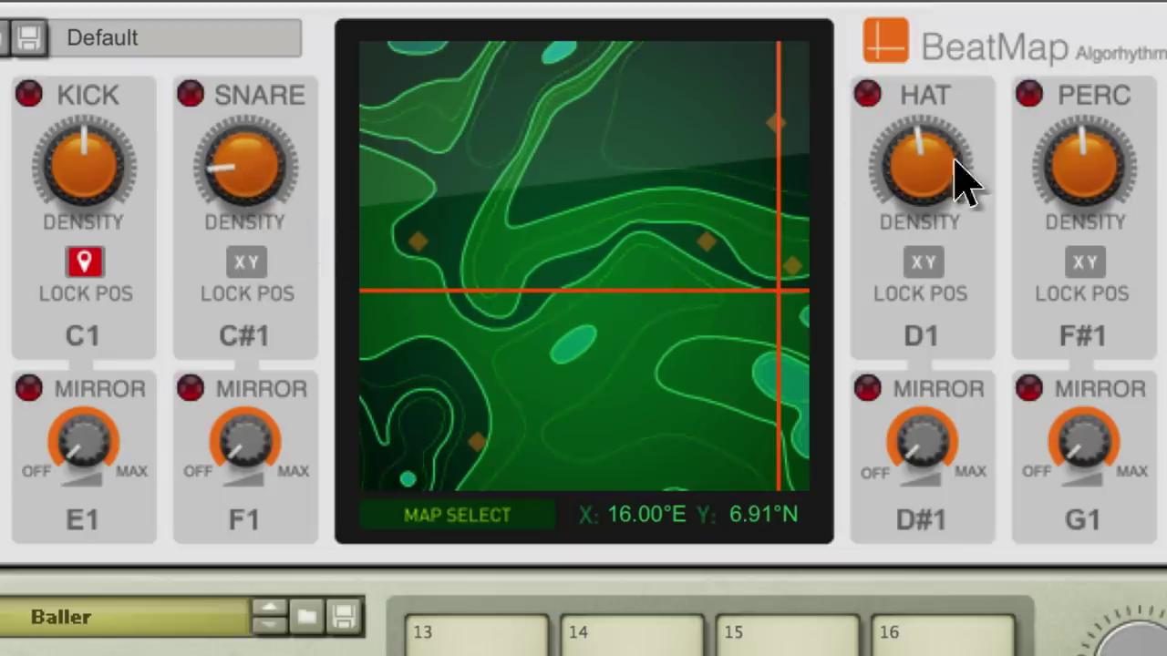
drag(1085, 182, 1085, 365)
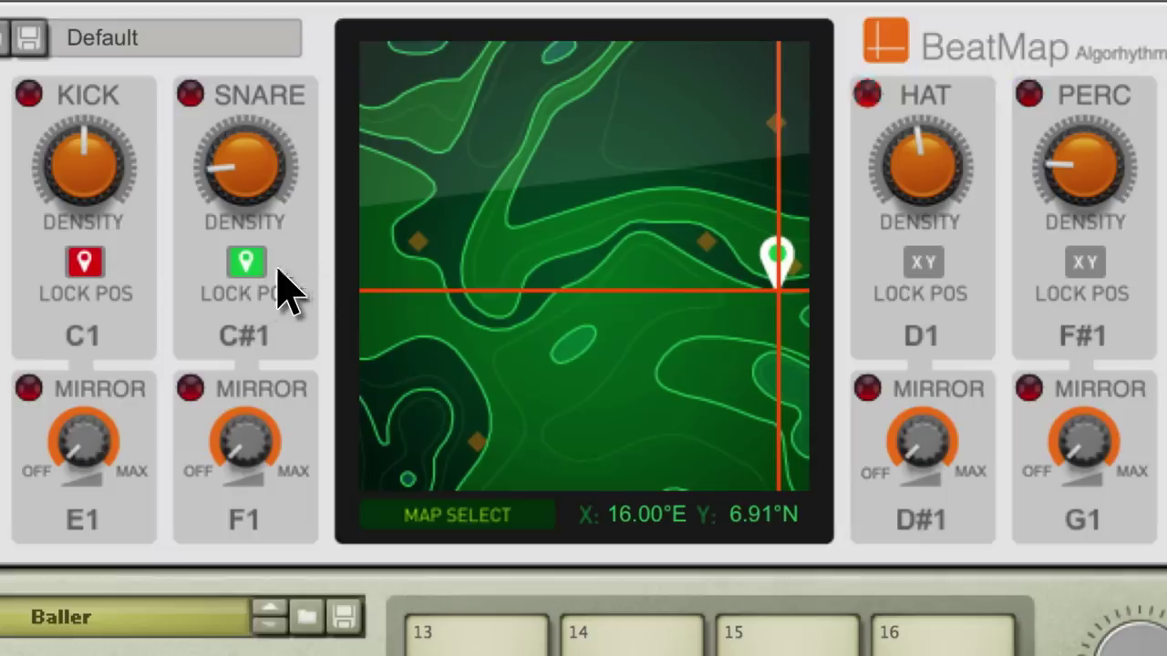
click(1076, 266)
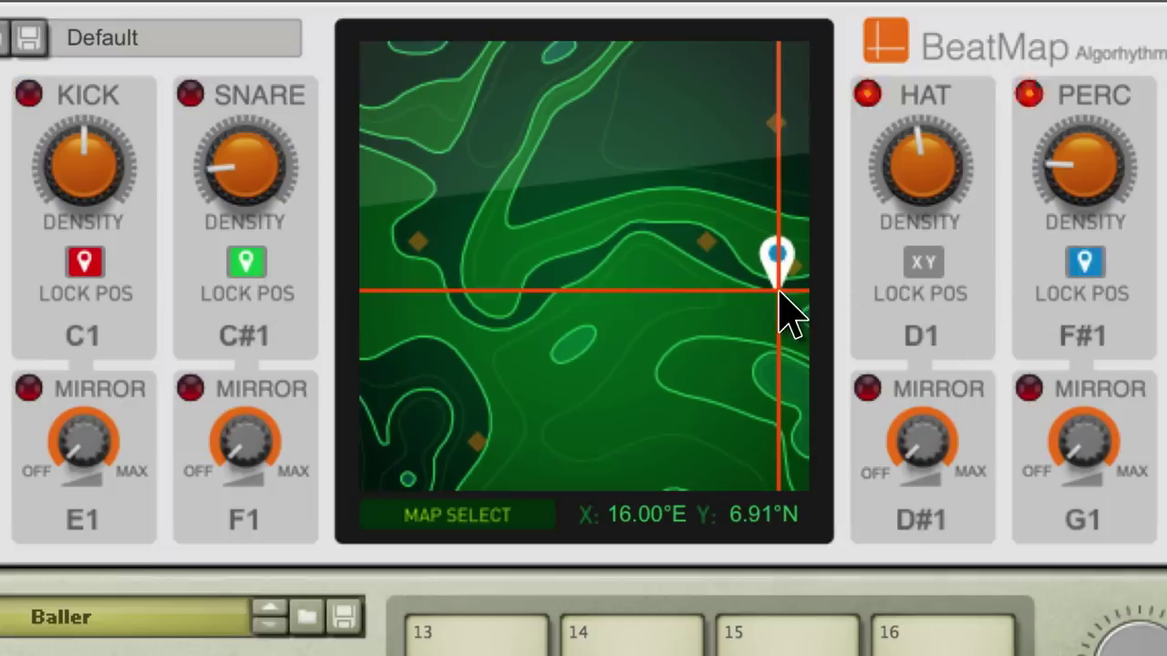
drag(779, 292, 447, 162)
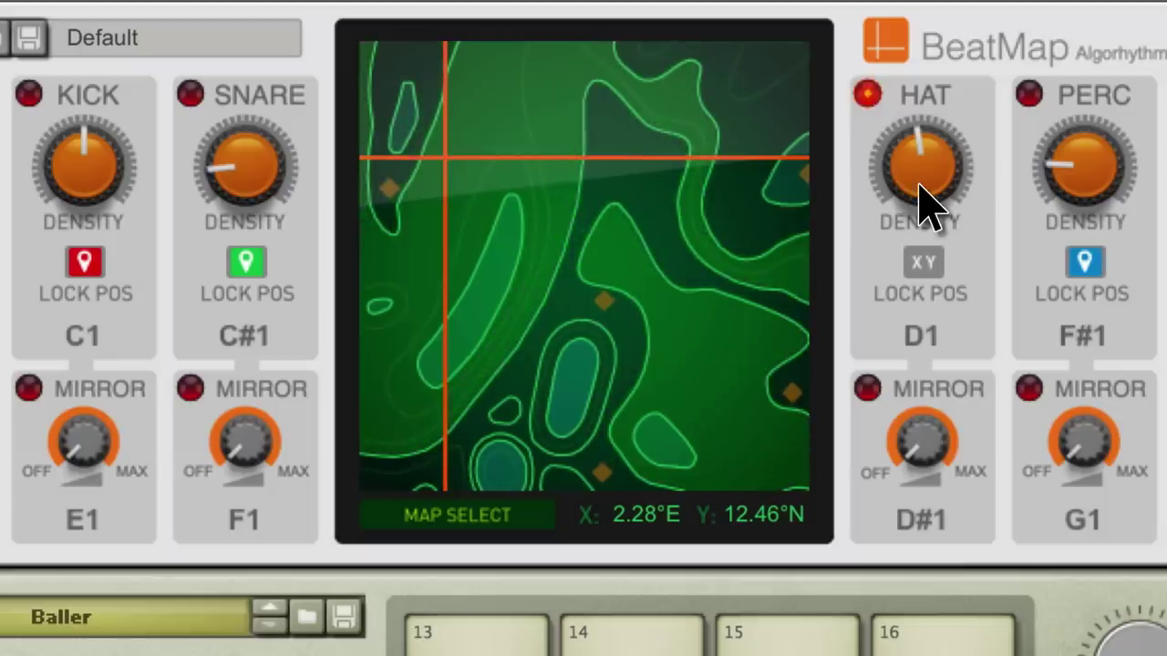
drag(921, 200, 935, 5)
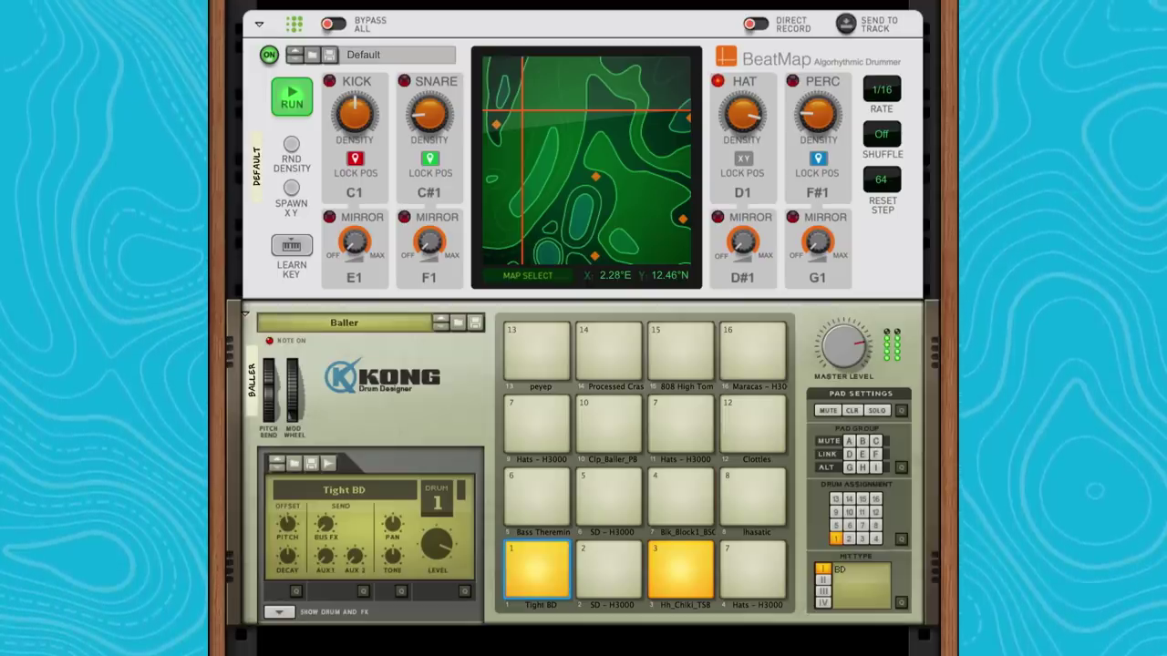
- Stop playback of the Eat The World combinator's Strap hat pattern
key(space)
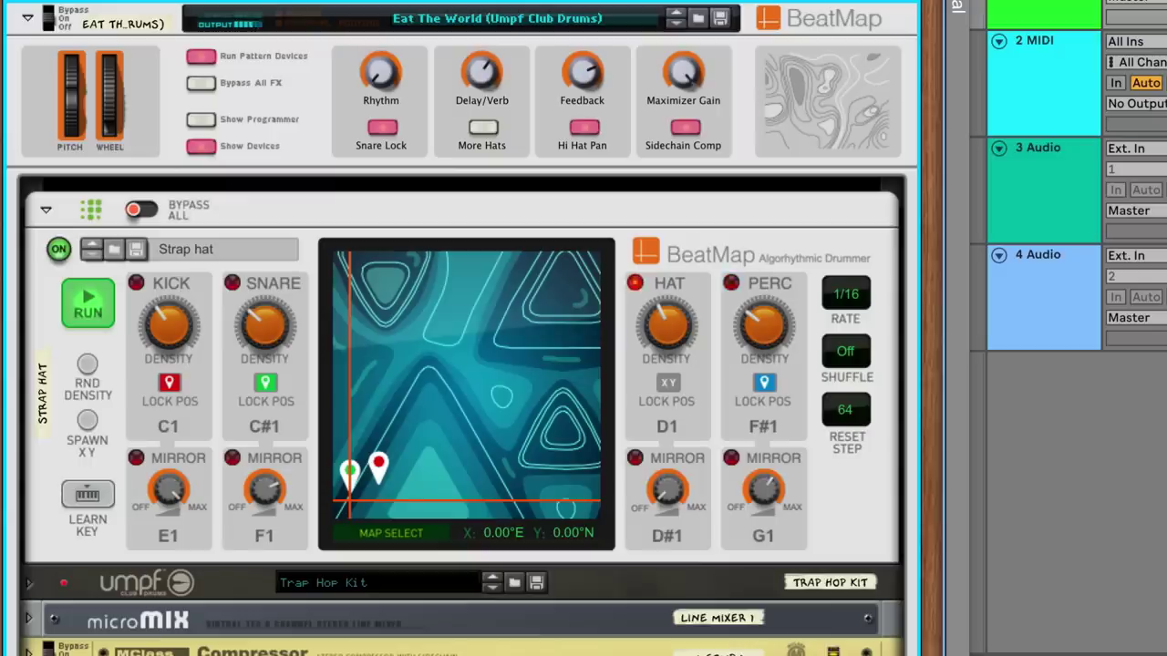
- Stop playback, then add the Umpf Club Floor Grinder kit and the Friday Beat BeatMap to the rack
key(space)
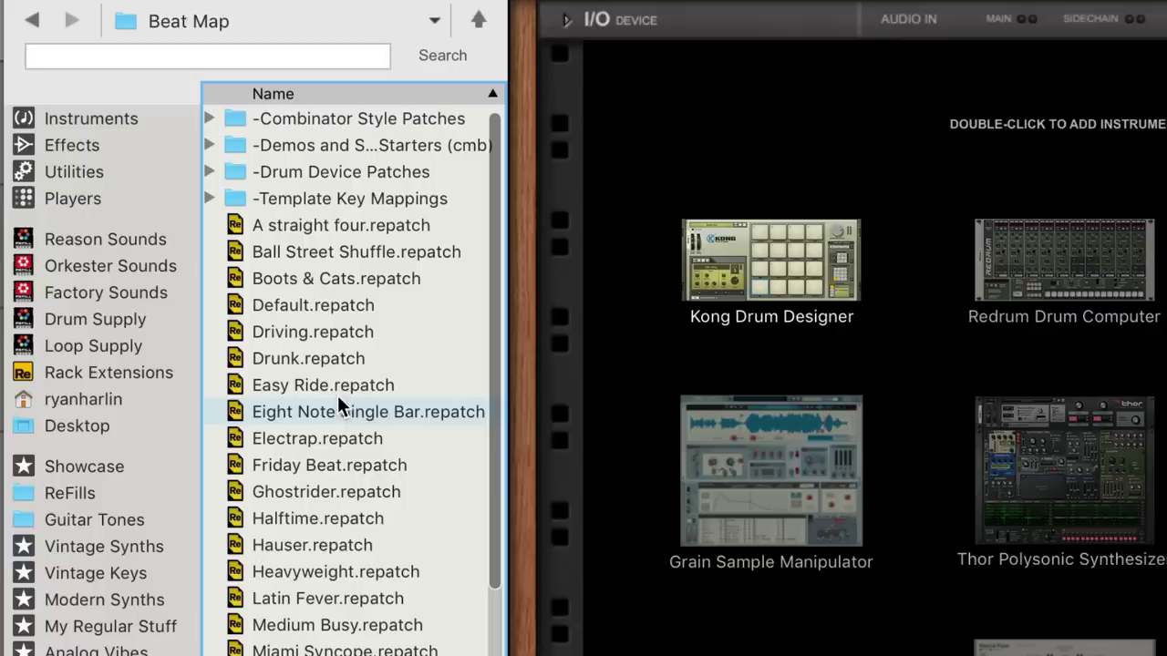
click(208, 172)
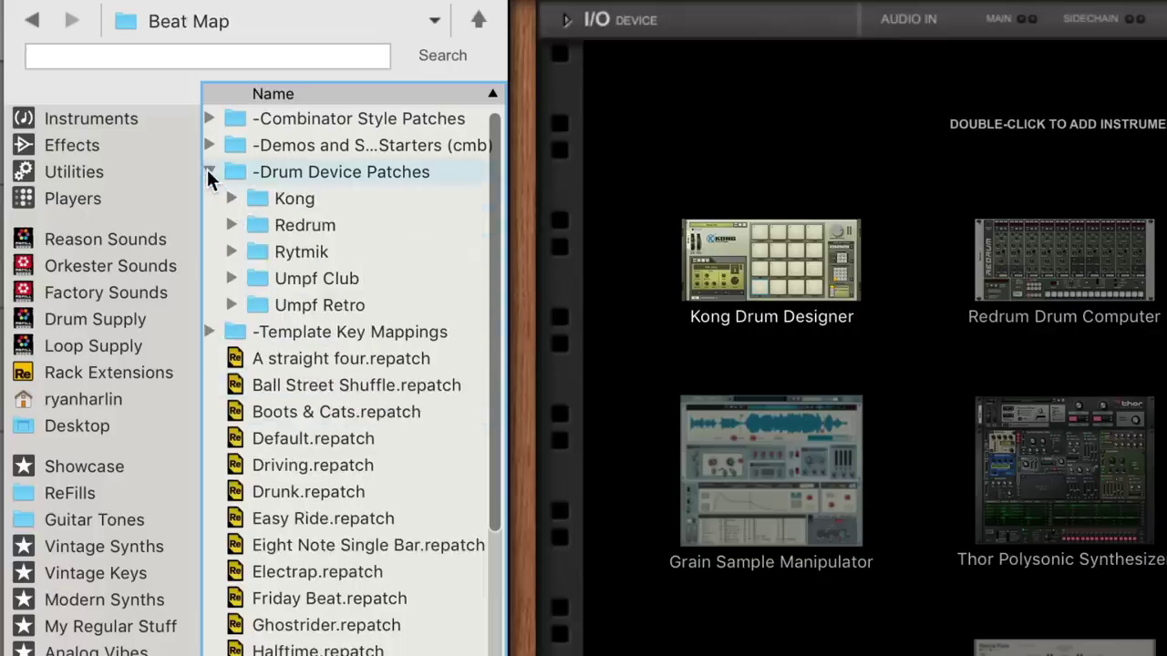
click(231, 279)
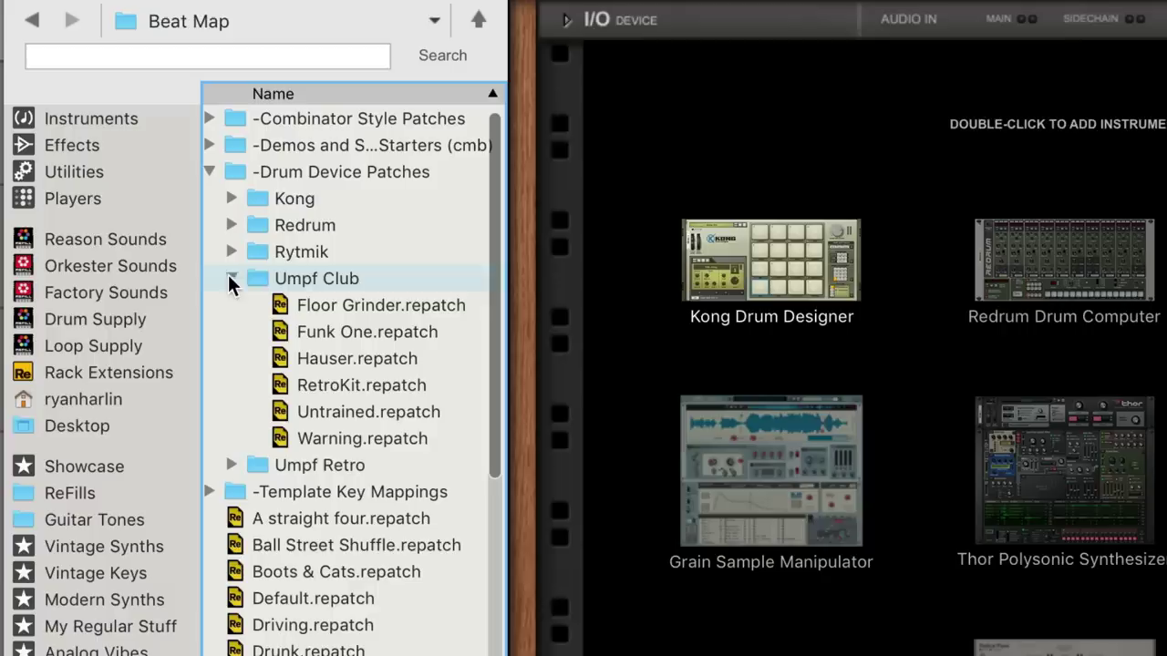
drag(309, 307, 668, 170)
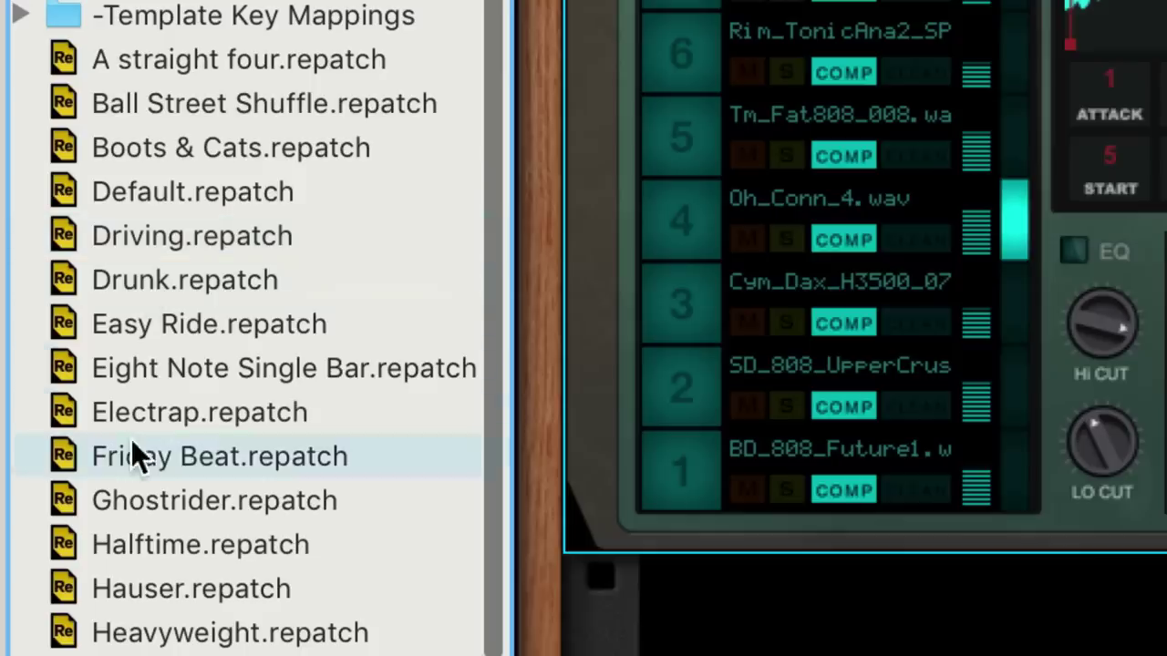
drag(131, 440, 515, 36)
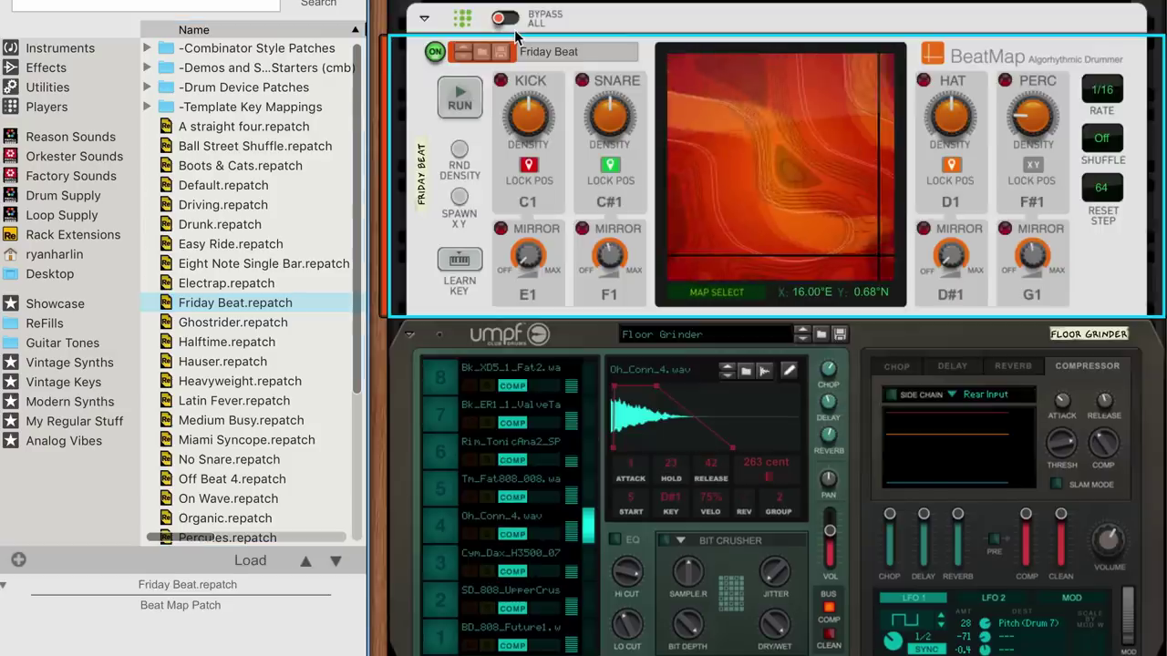
key(space)
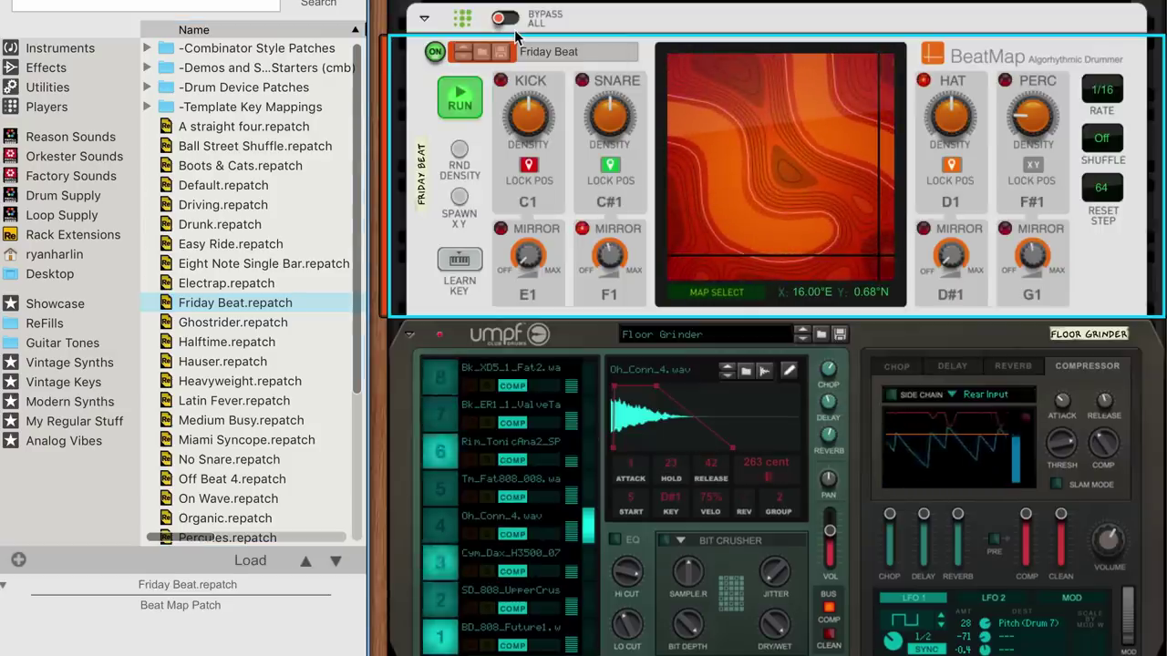
key(space)
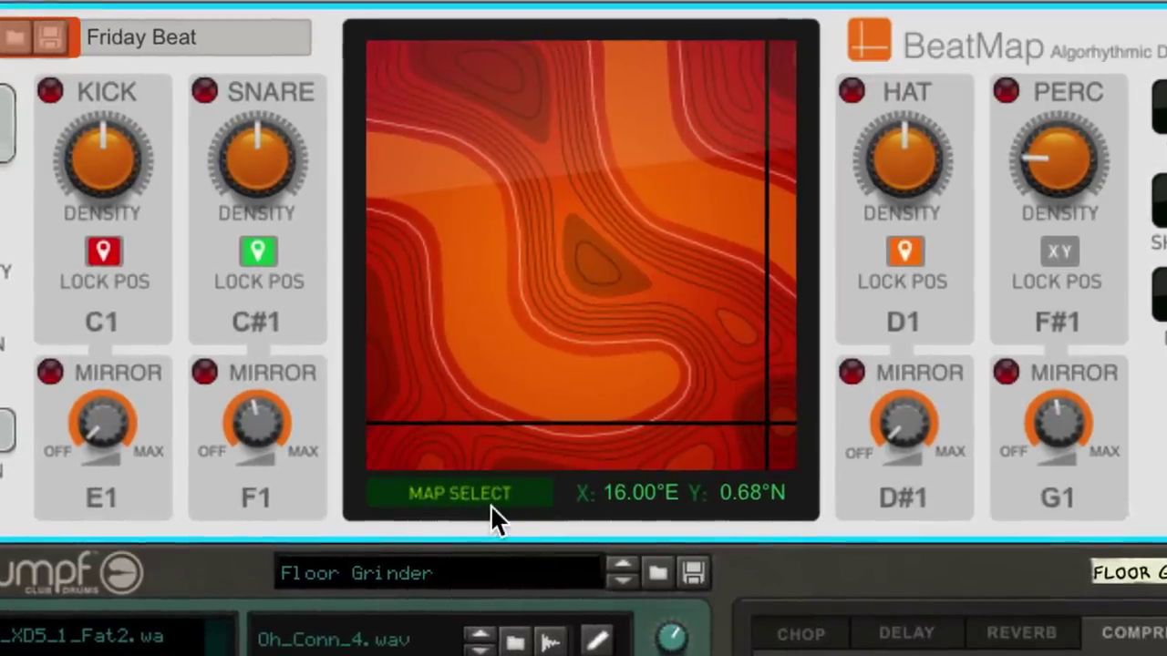
- Switch Friday Beat to the Arid map, move the position to about 6.99°E, 6.82°N, and start playback
click(492, 506)
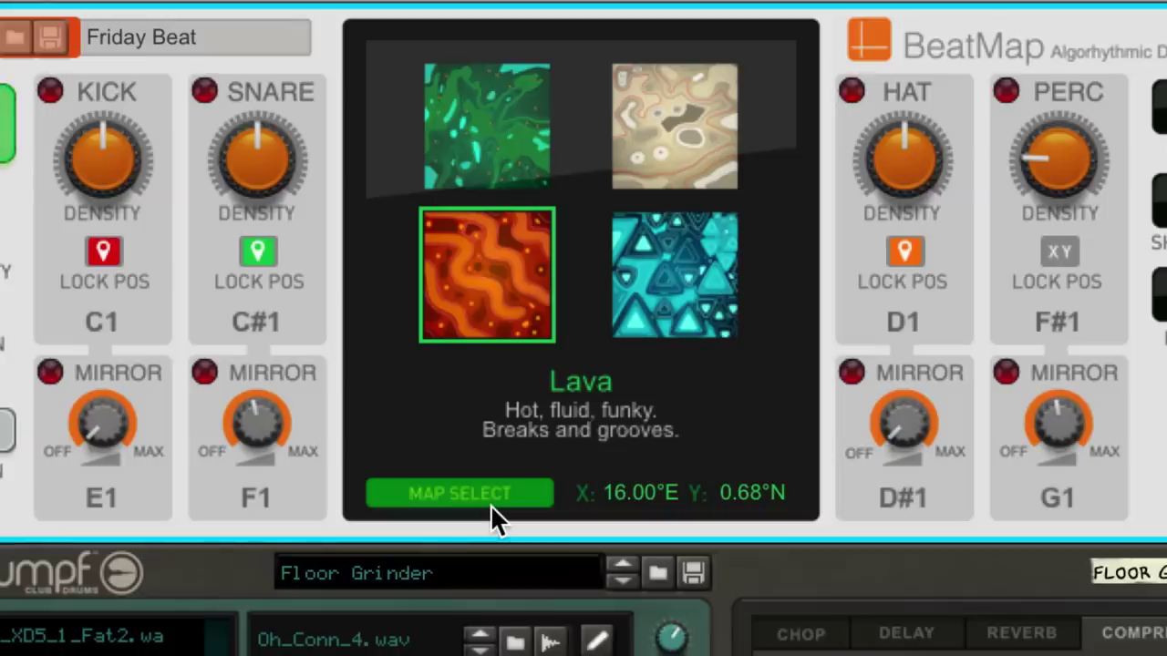
click(661, 164)
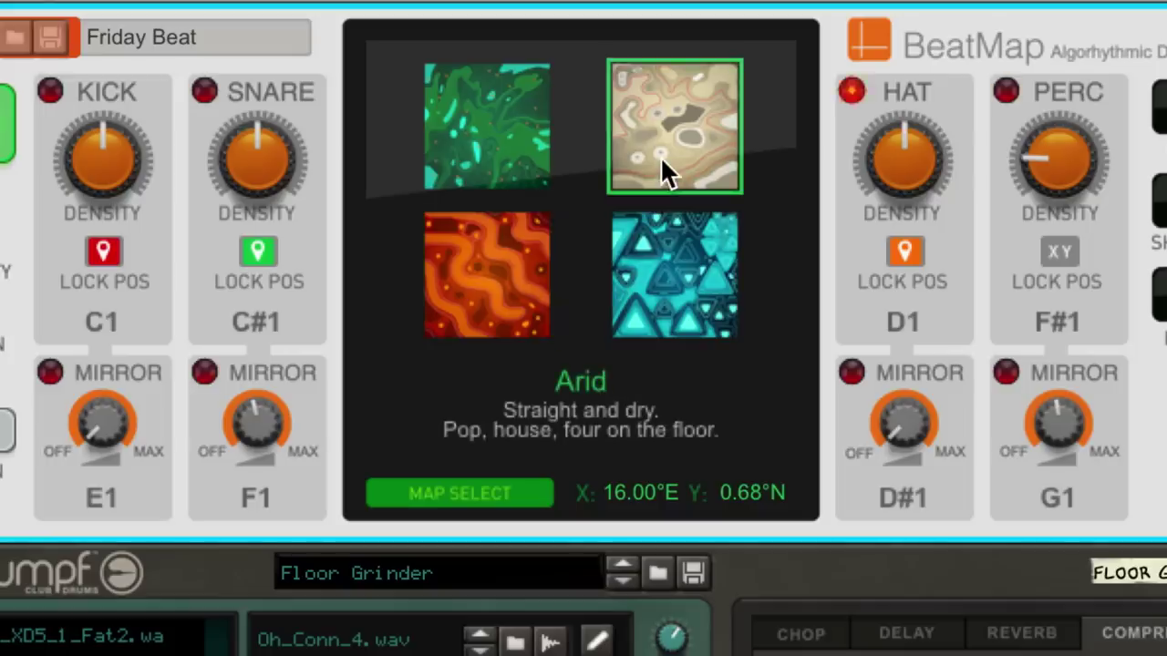
click(453, 496)
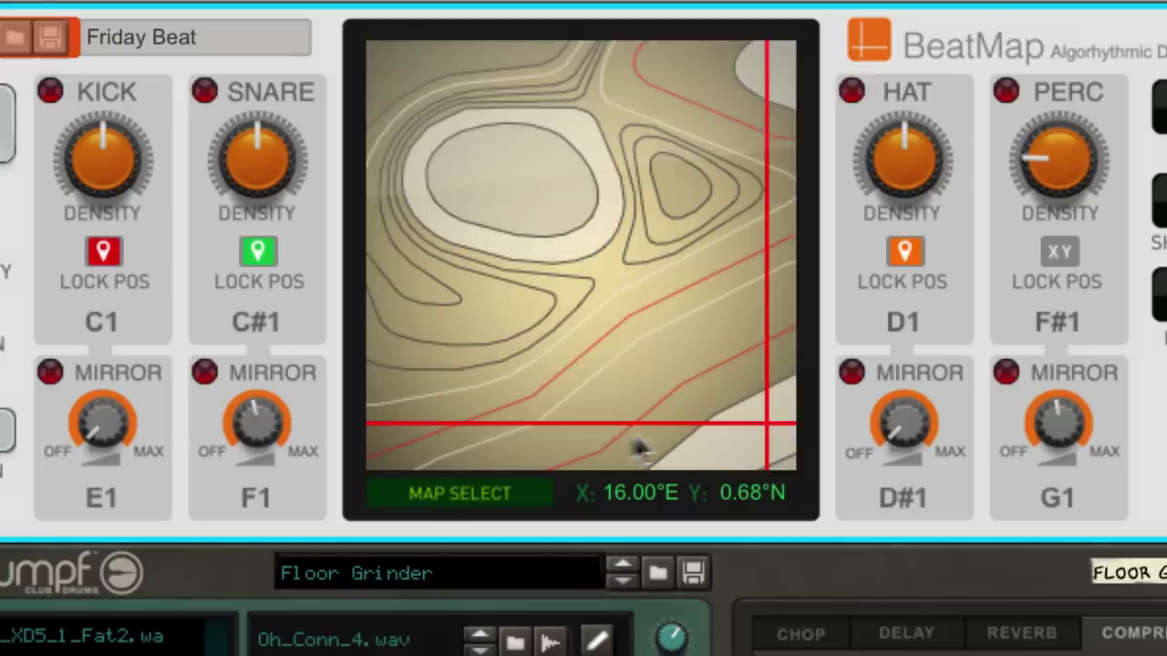
drag(758, 427, 552, 285)
click(468, 90)
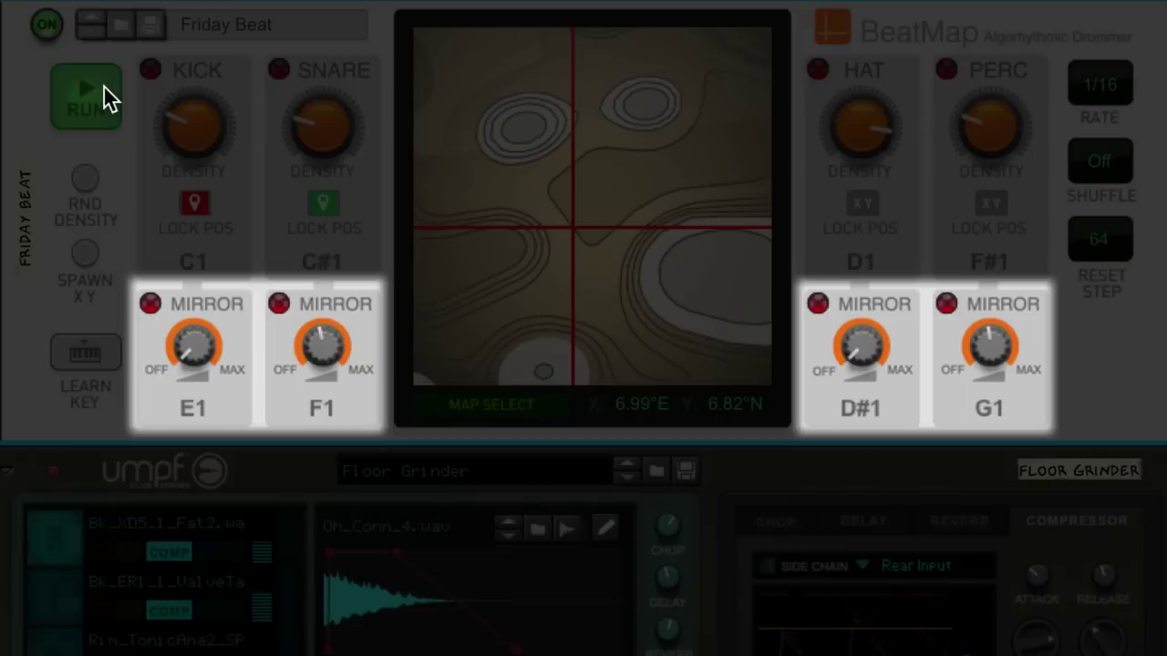
- Stop the Friday Beat pattern with RUN
click(103, 88)
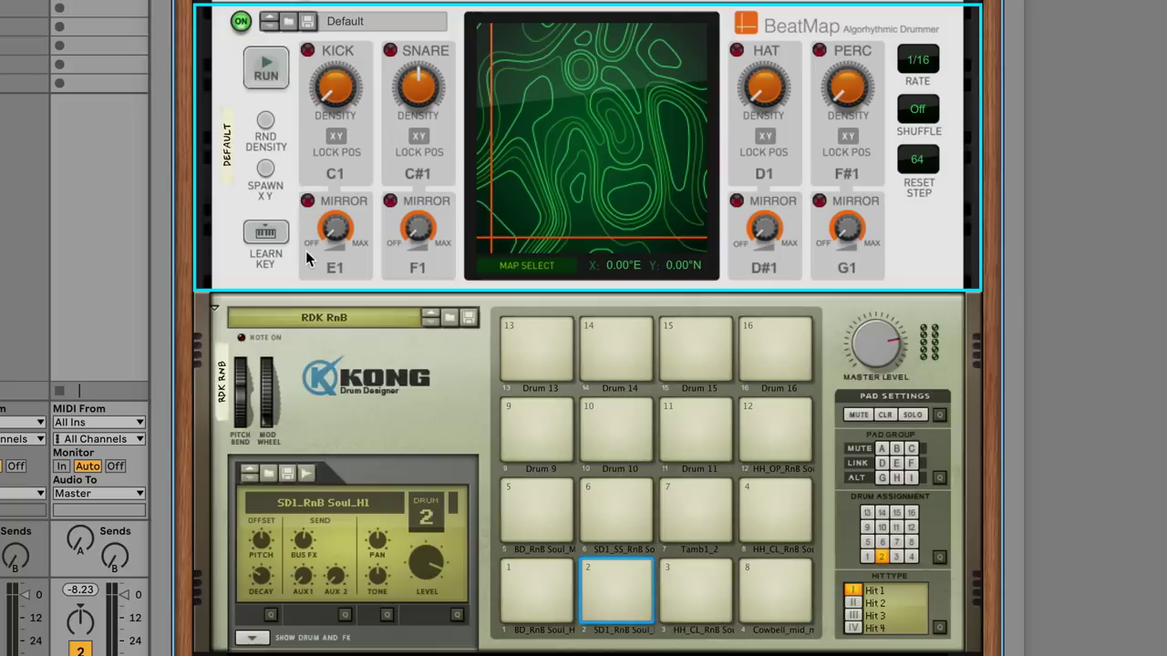
- Start the Default pattern, nudge up the snare mirror and raise the snare density
key(space)
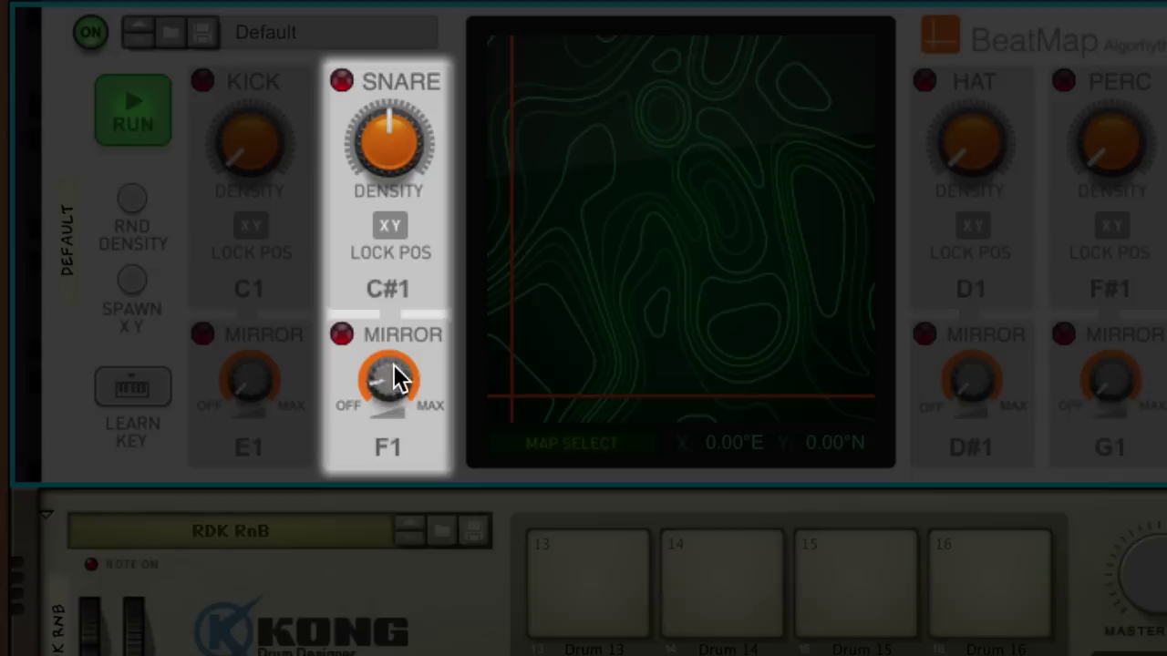
drag(392, 344, 392, 336)
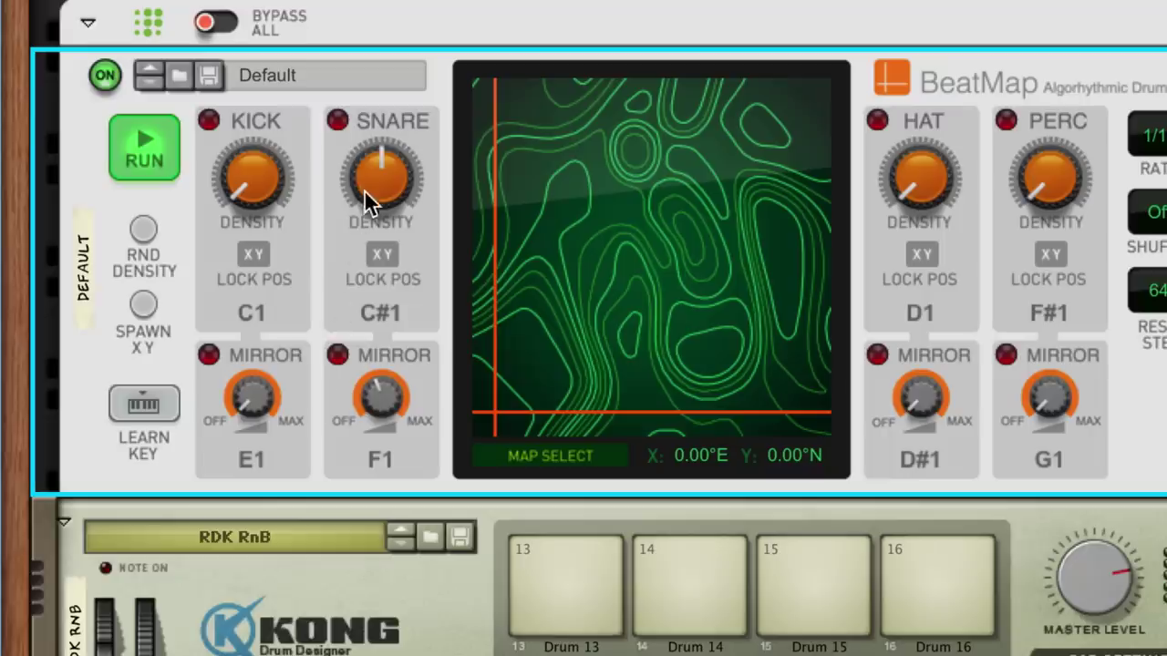
drag(368, 180, 363, 160)
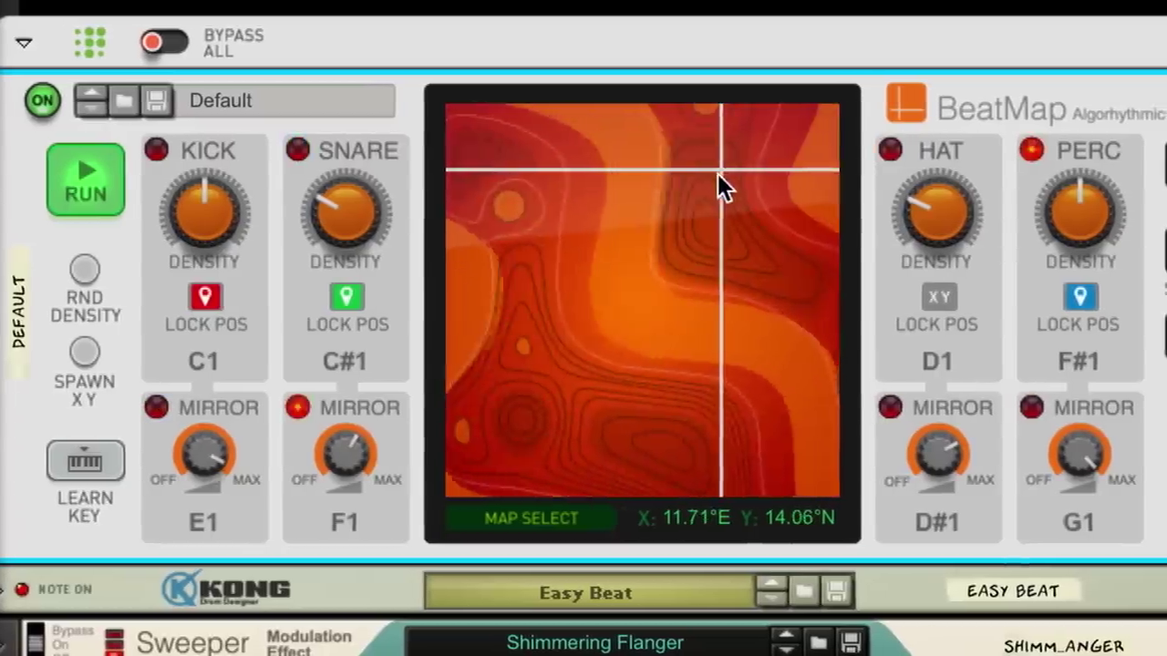
- Move the Lava map position south-west to about 8.34°E, 5.14°N
drag(726, 264, 671, 292)
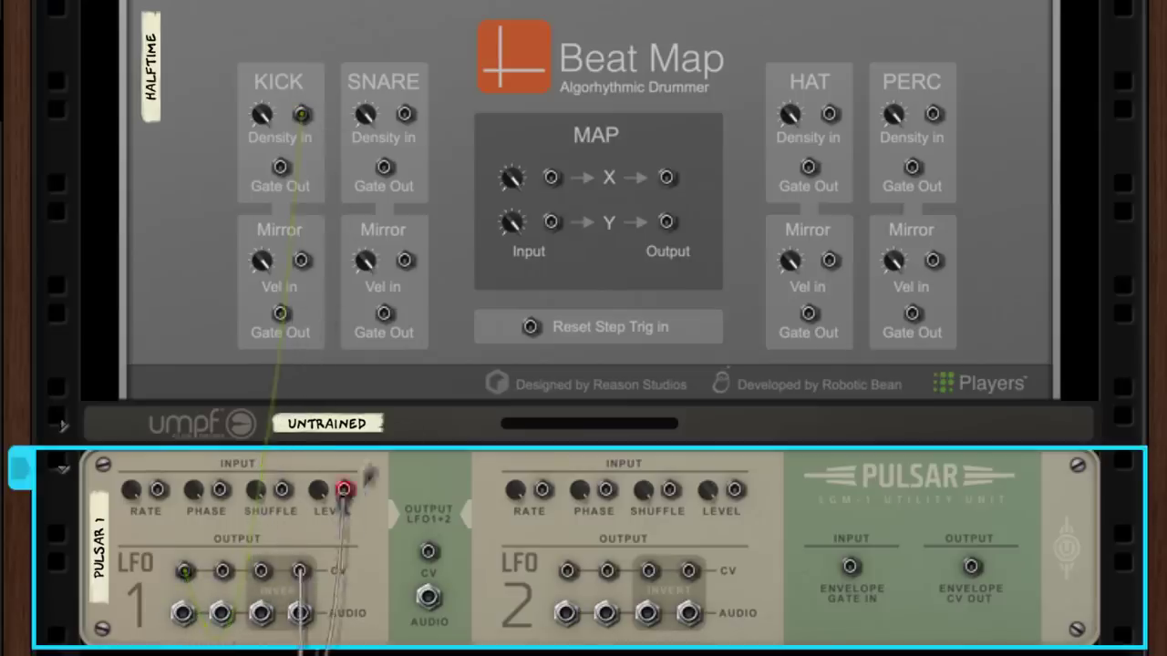
- Cable Pulsar's LFO CV output into BeatMap's Hat density input
drag(828, 118, 828, 115)
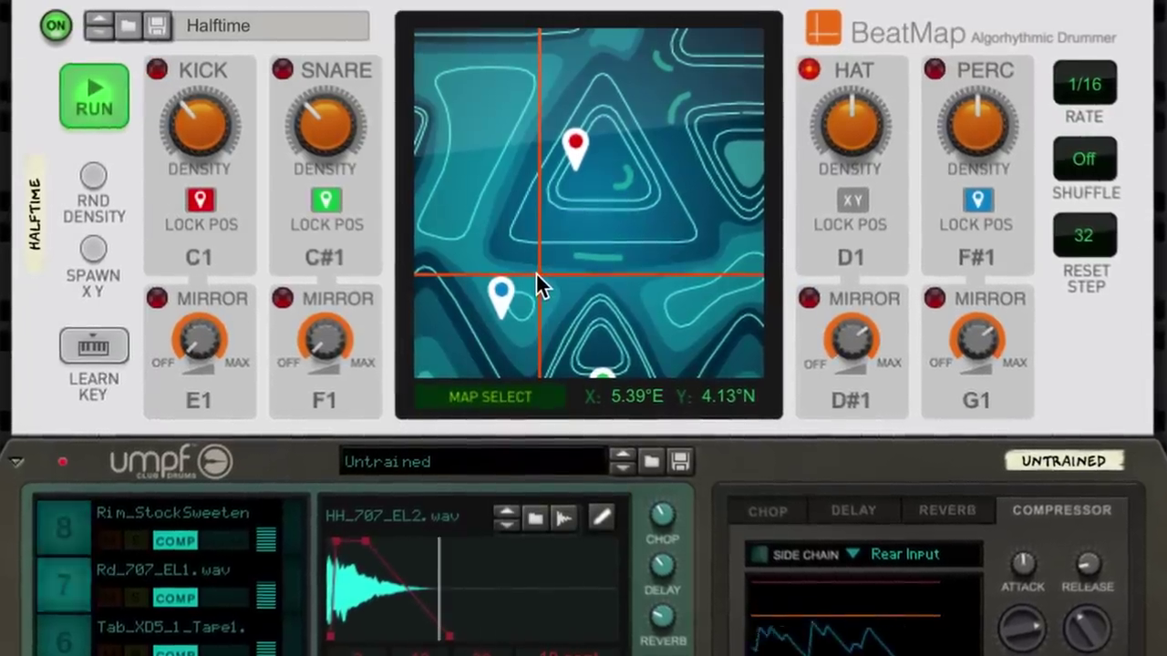
- Move the map position north-east, lock the hat to it, and lower hat density to 30%
drag(536, 273, 543, 130)
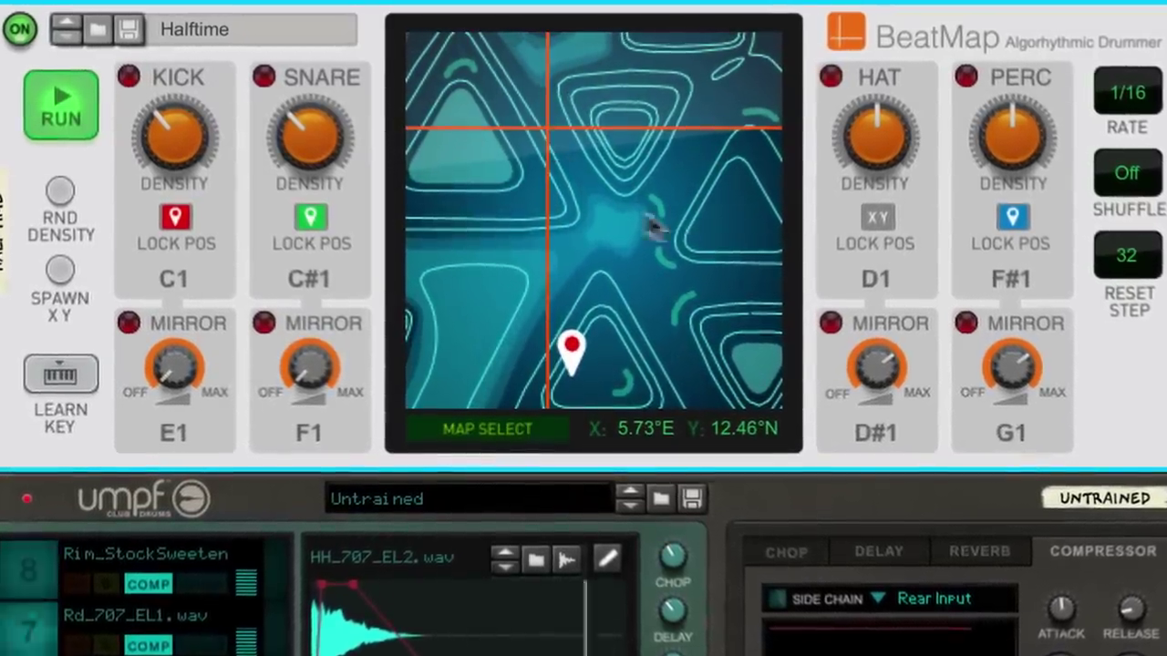
click(869, 219)
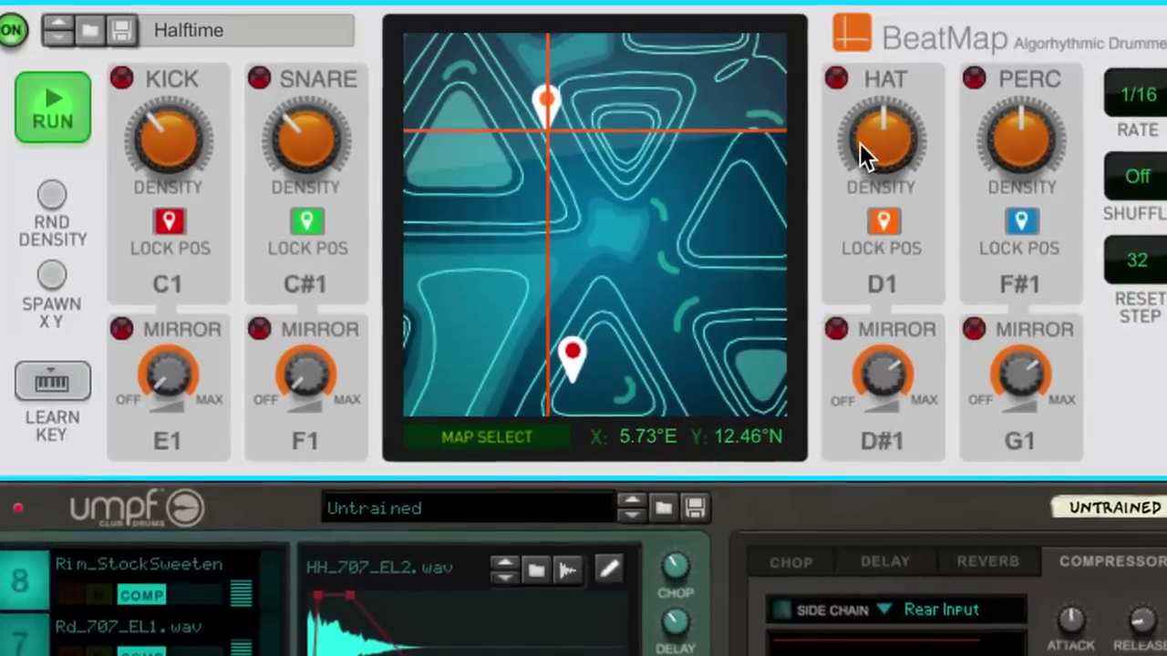
drag(859, 143, 868, 167)
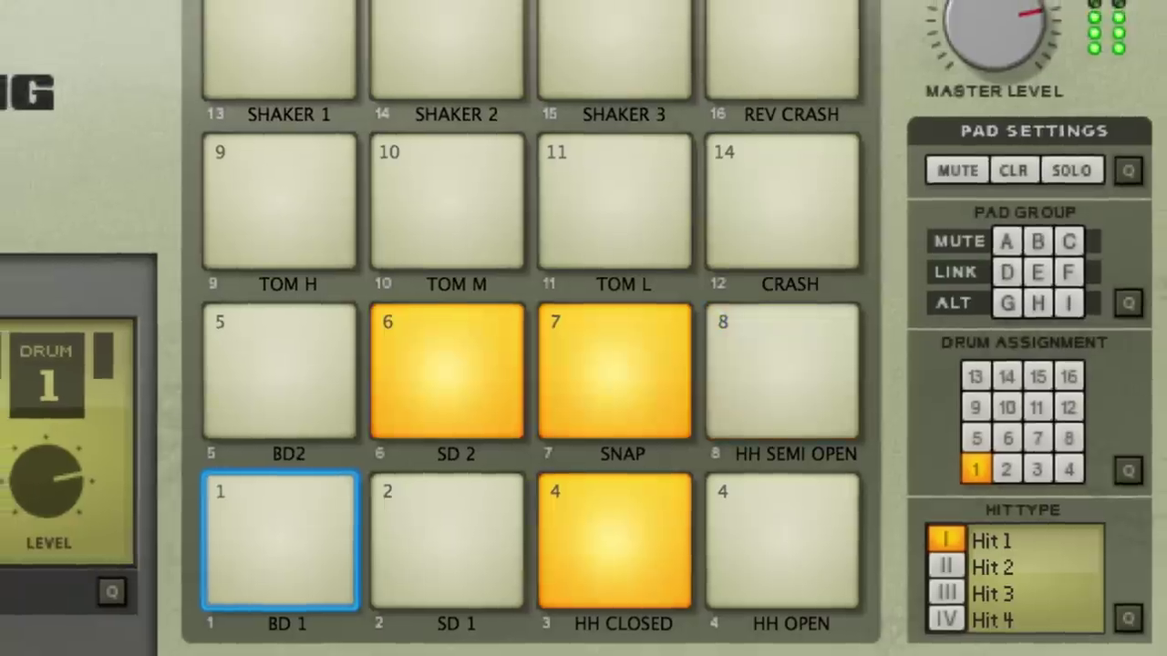